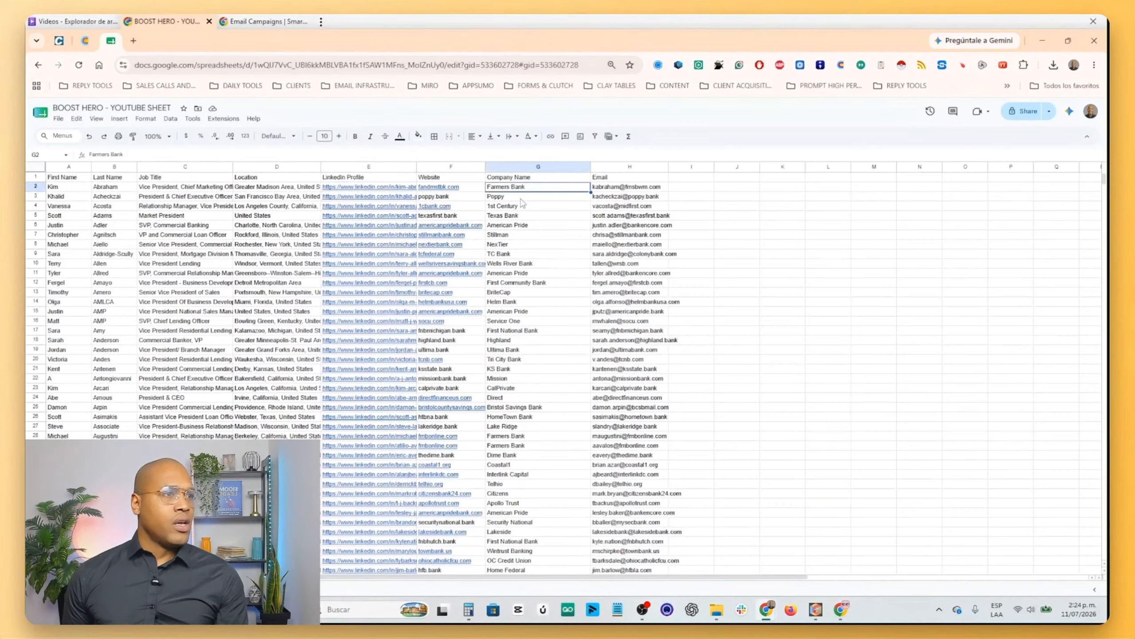
click(518, 197)
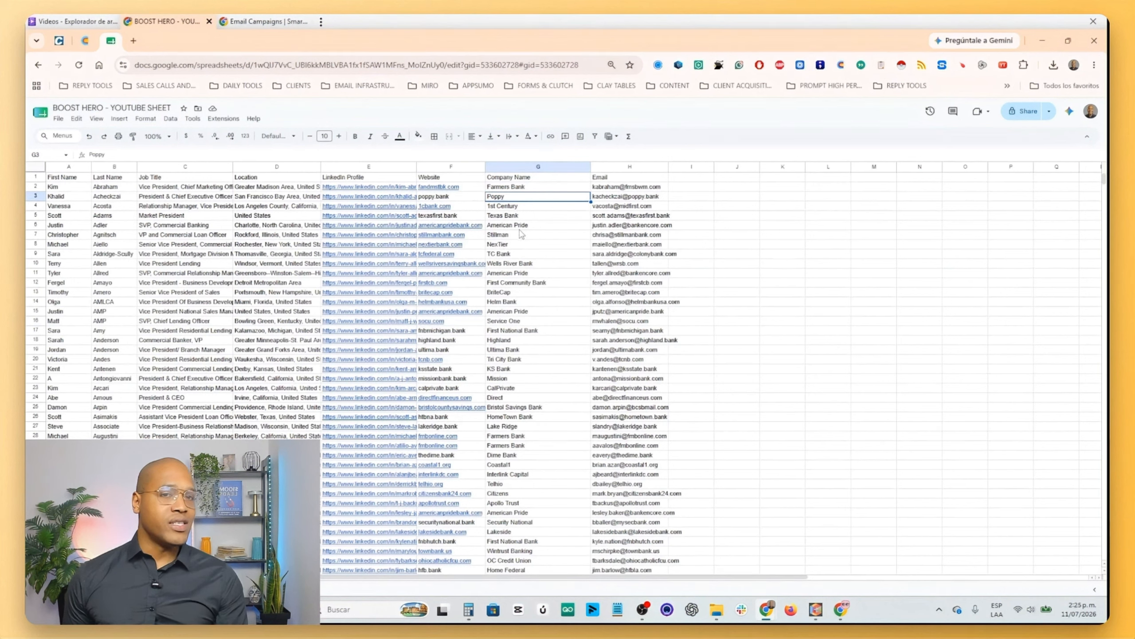
click(611, 198)
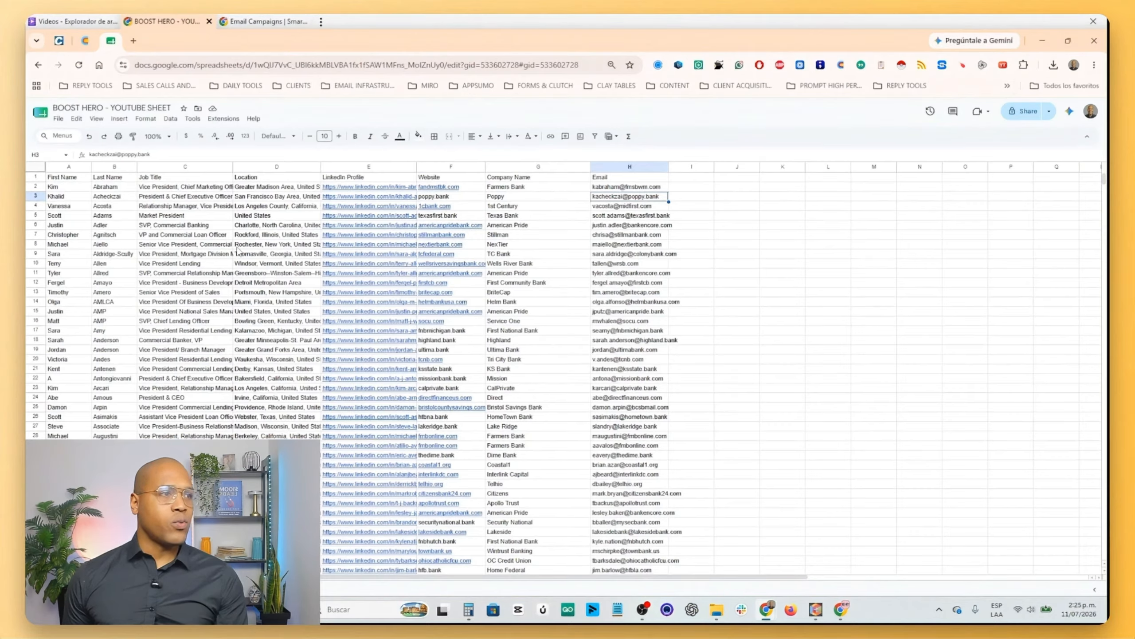
click(83, 178)
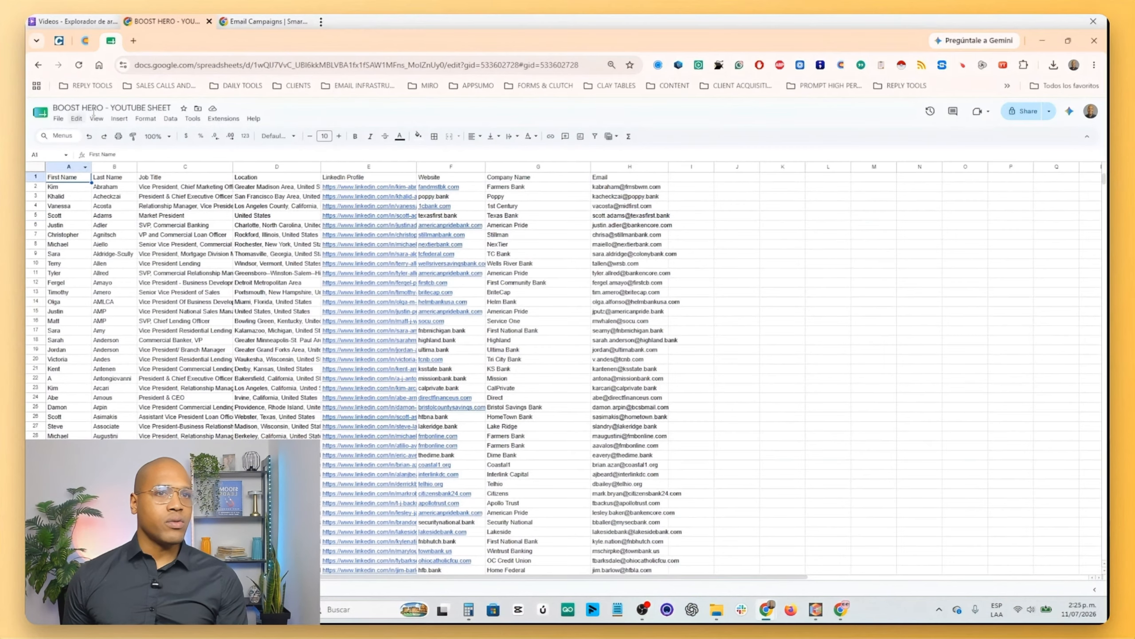
- Download the lead sheet as a comma-separated values (CSV) file
click(58, 119)
mouse_move(81, 228)
click(254, 287)
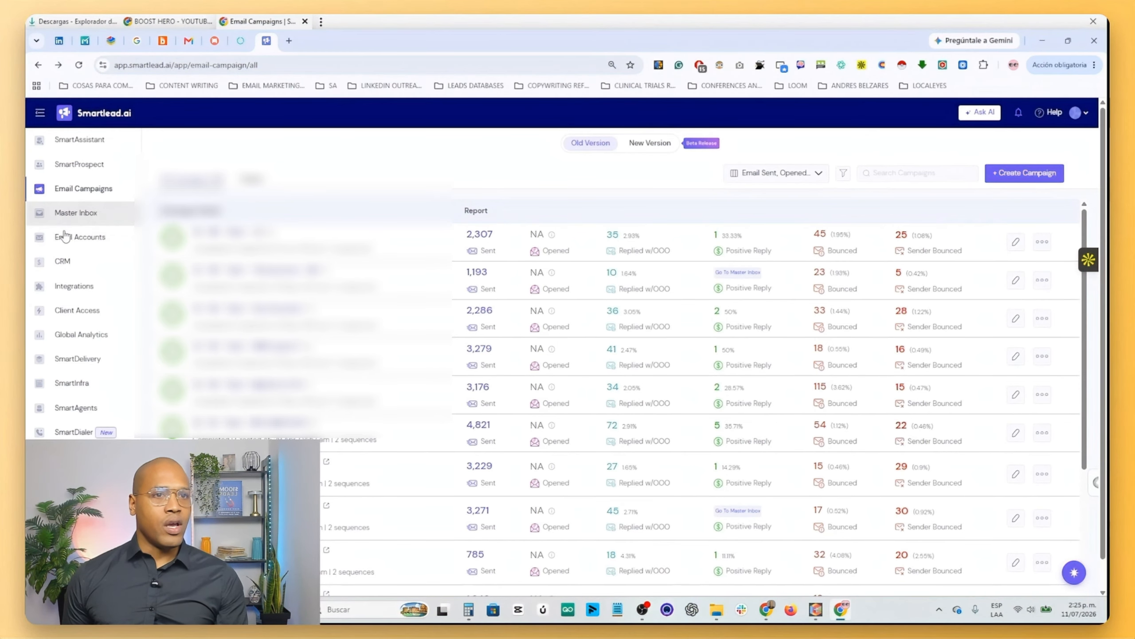
- In Smartlead, view the email accounts and the master inbox, and return to the email campaigns list
click(115, 233)
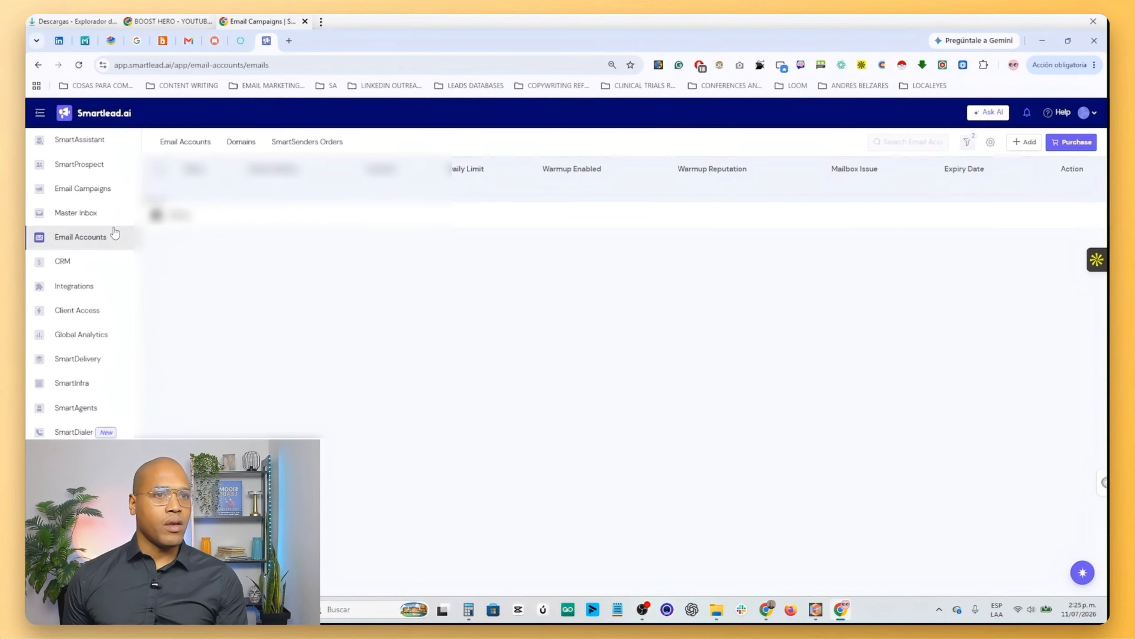
click(126, 212)
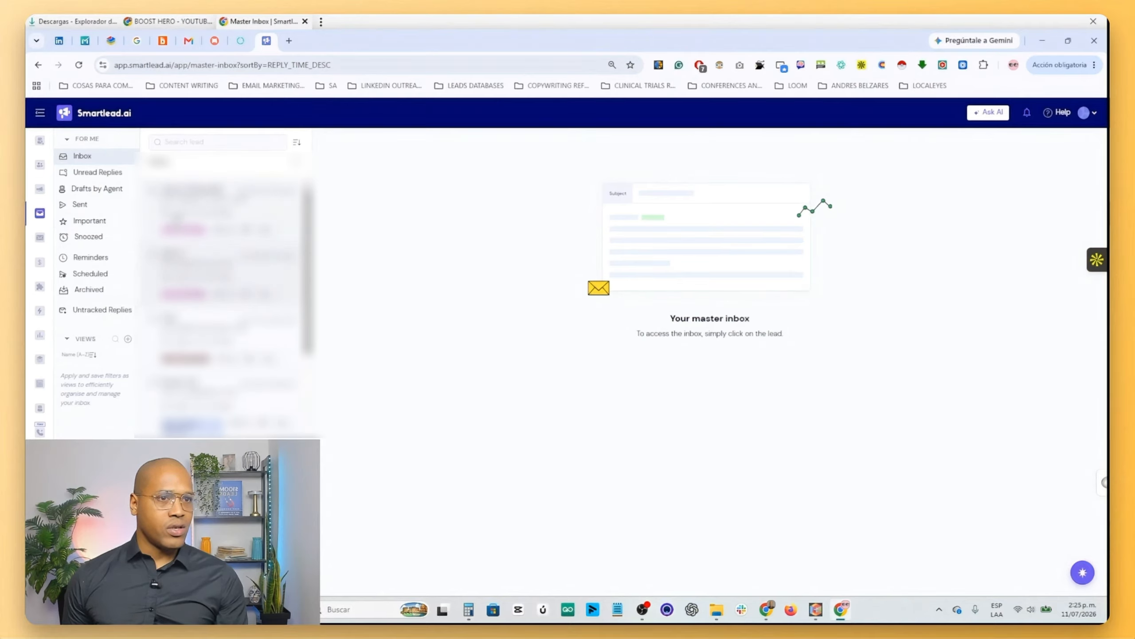
mouse_move(40, 210)
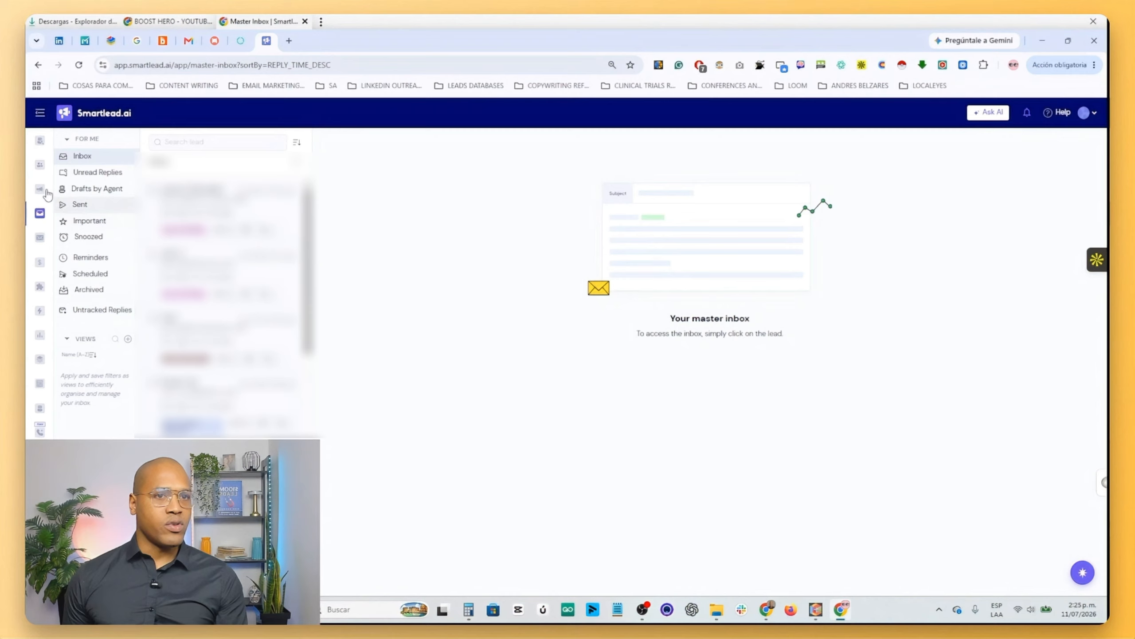
click(85, 190)
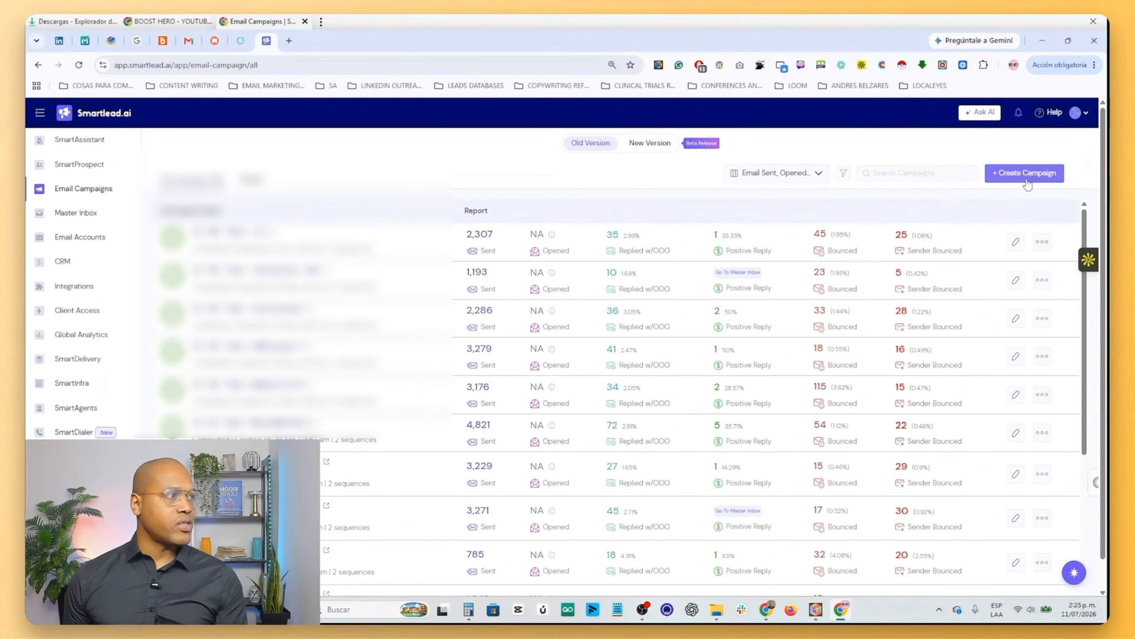
- Create a new email campaign and upload the CSV file "BOOST HERO - YOUTUBE SHEET - Sheet2" from the Descargas folder as its leads
click(1023, 173)
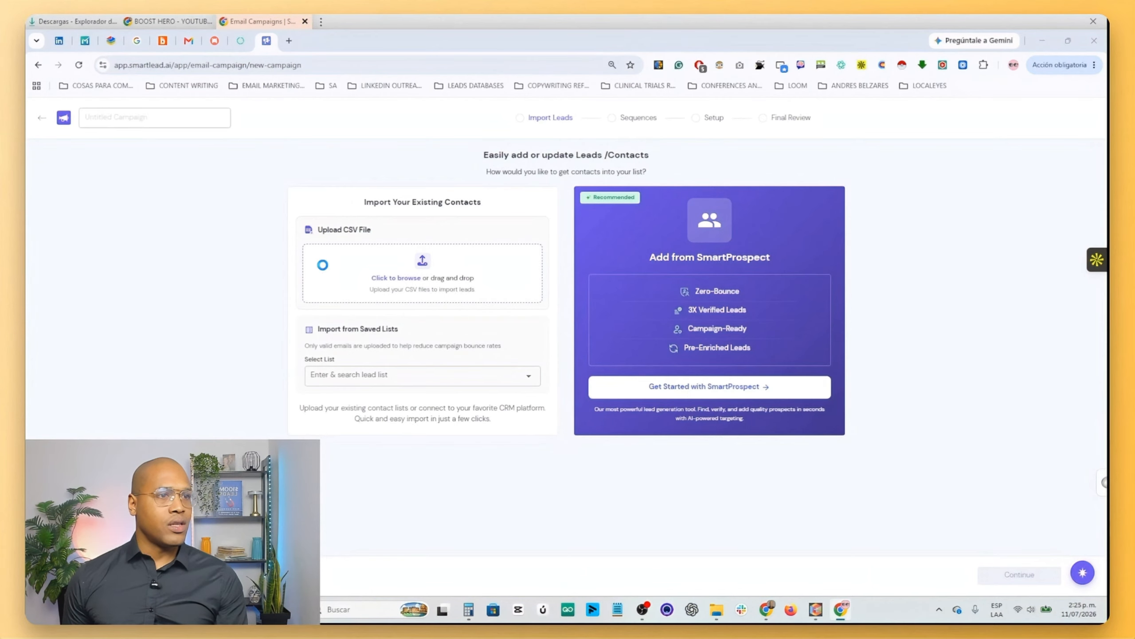
click(333, 253)
click(83, 201)
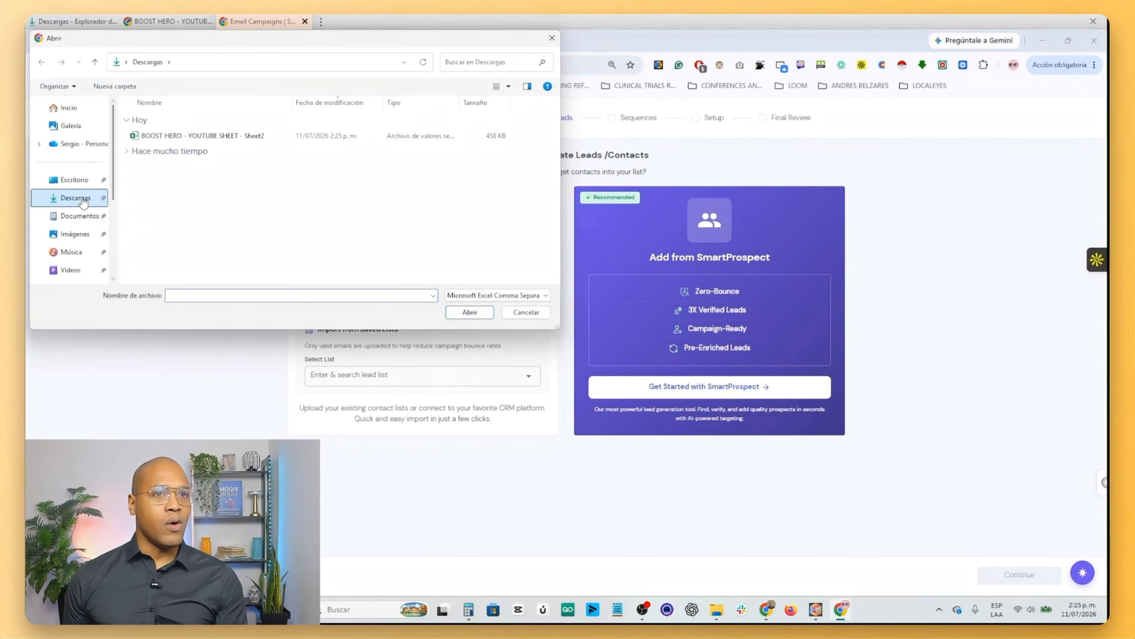
double_click(196, 137)
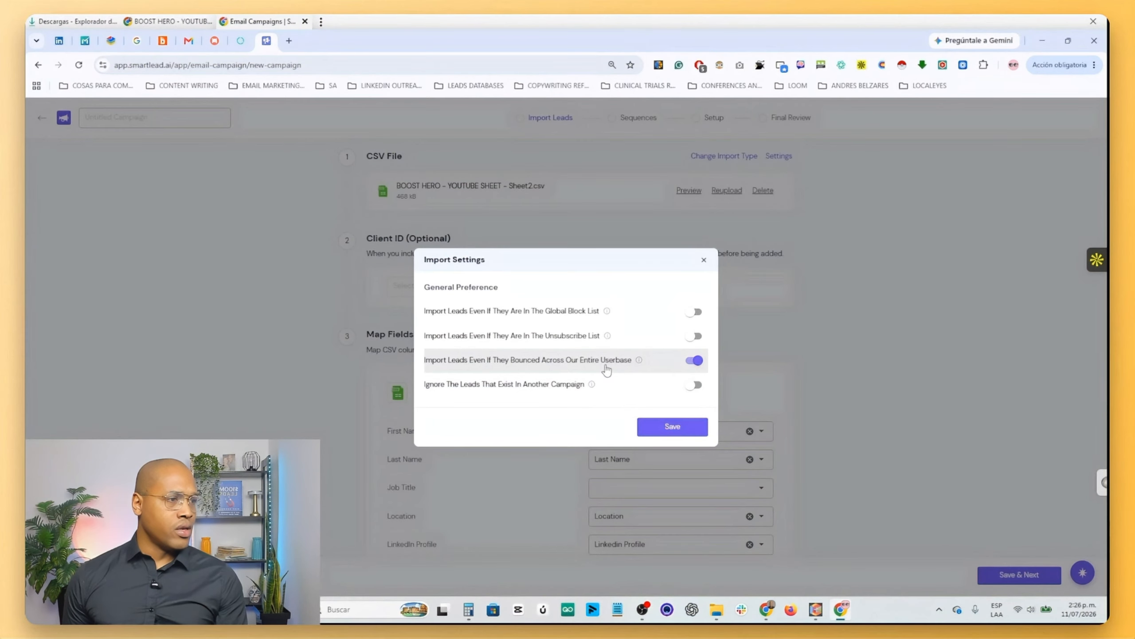
- Set the import settings to ignore leads that exist in another campaign and save them
mouse_move(641, 360)
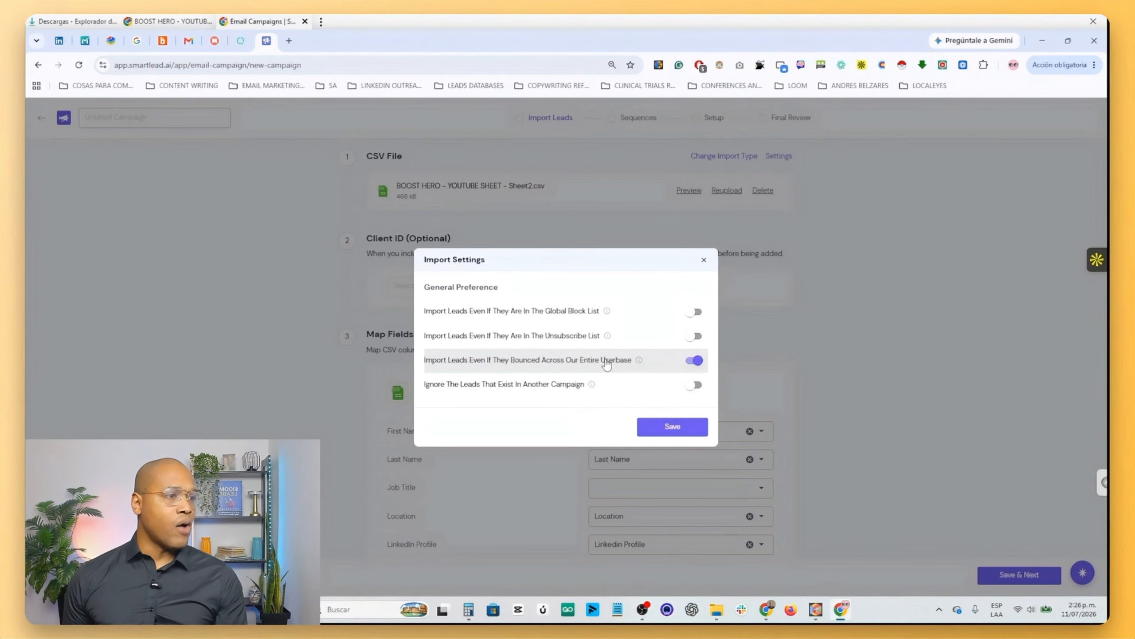
click(692, 386)
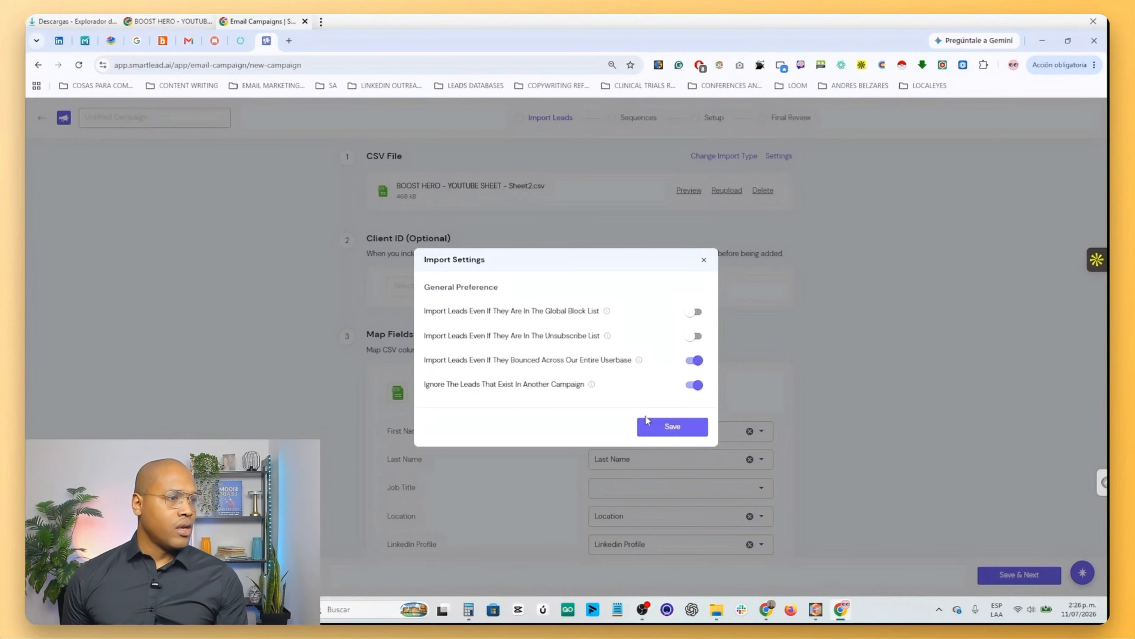
click(645, 427)
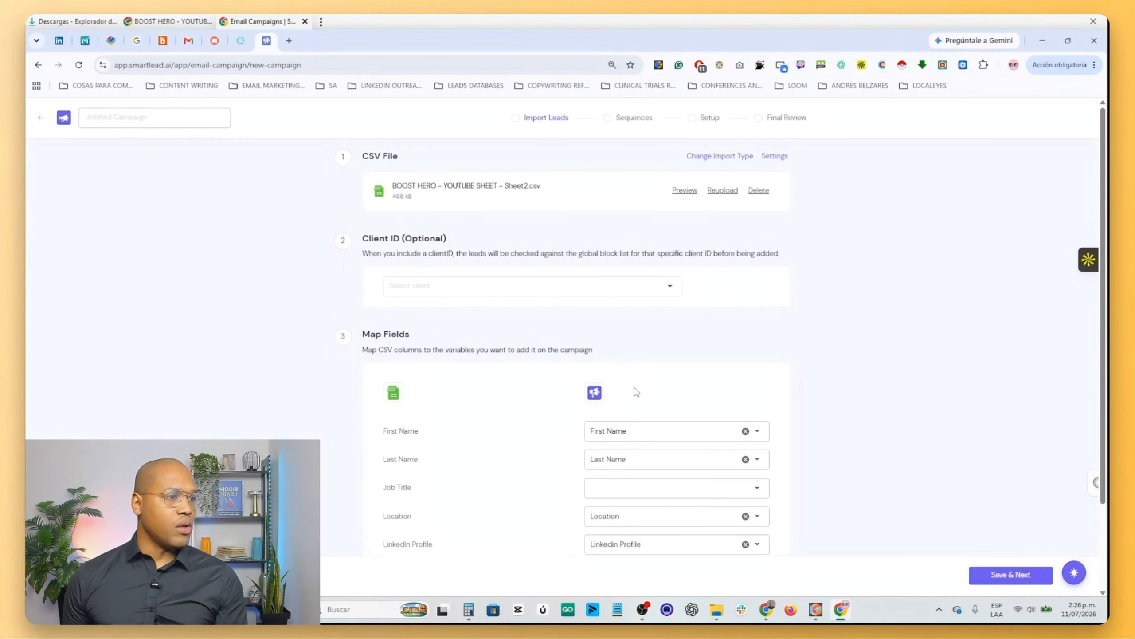
- Map the Job Title column to Custom Field and import the leads, skipping the email verification
scroll(452, 371, down, 2)
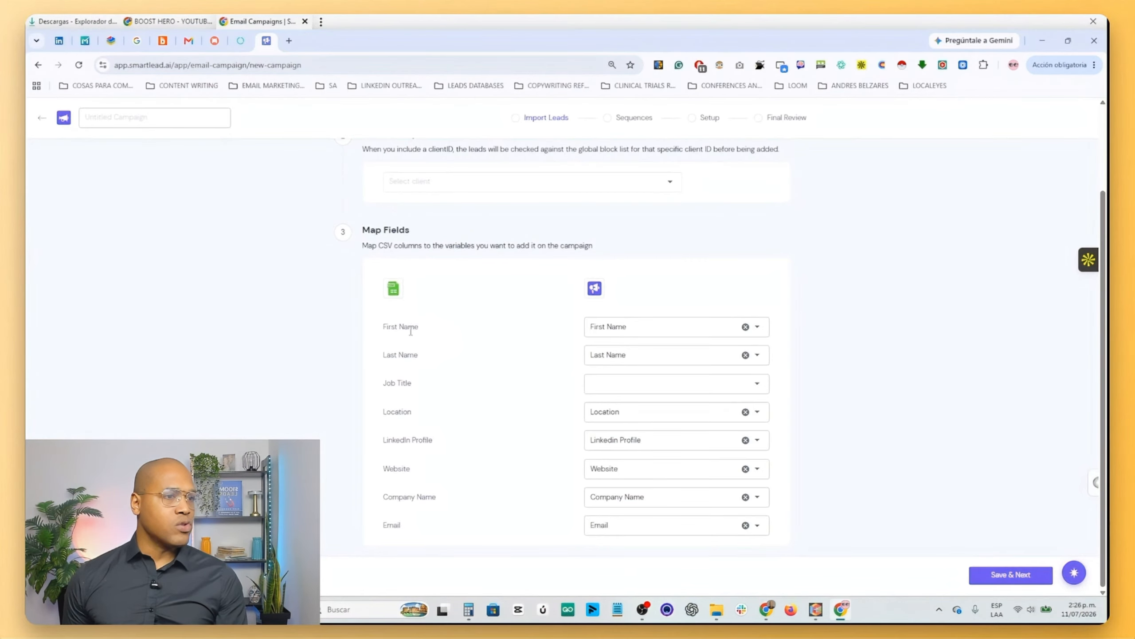
click(603, 385)
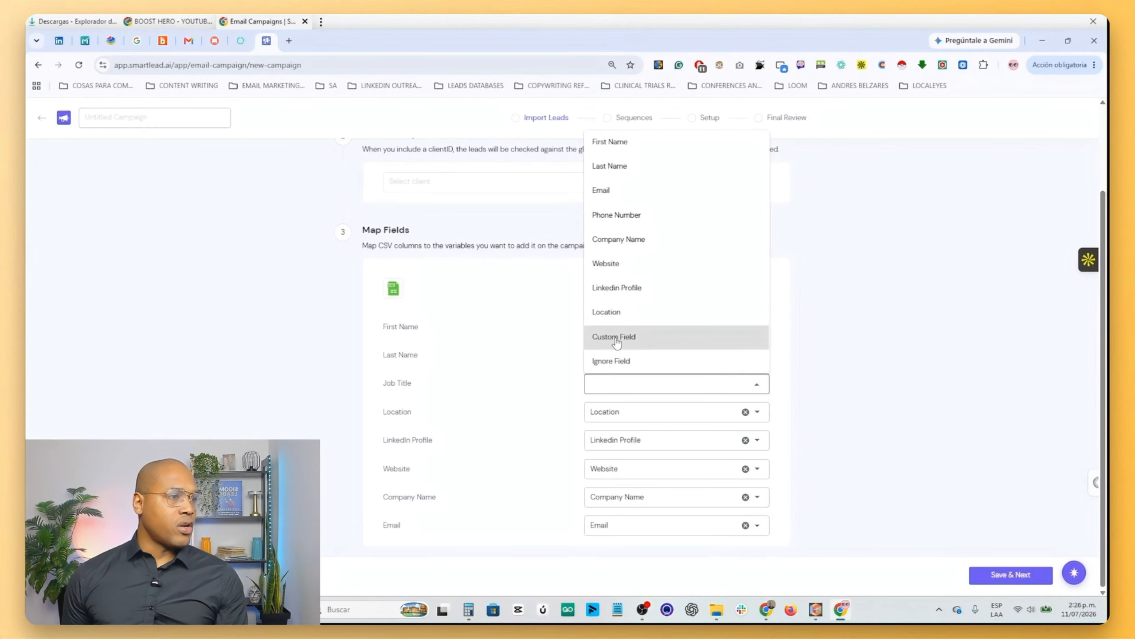
click(613, 340)
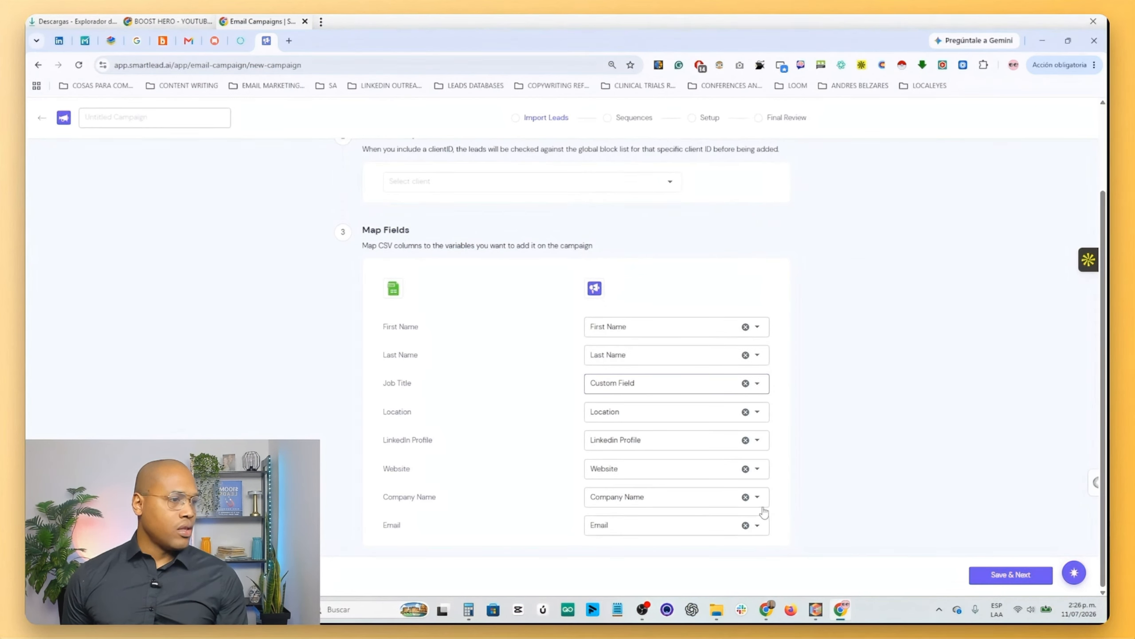
click(977, 579)
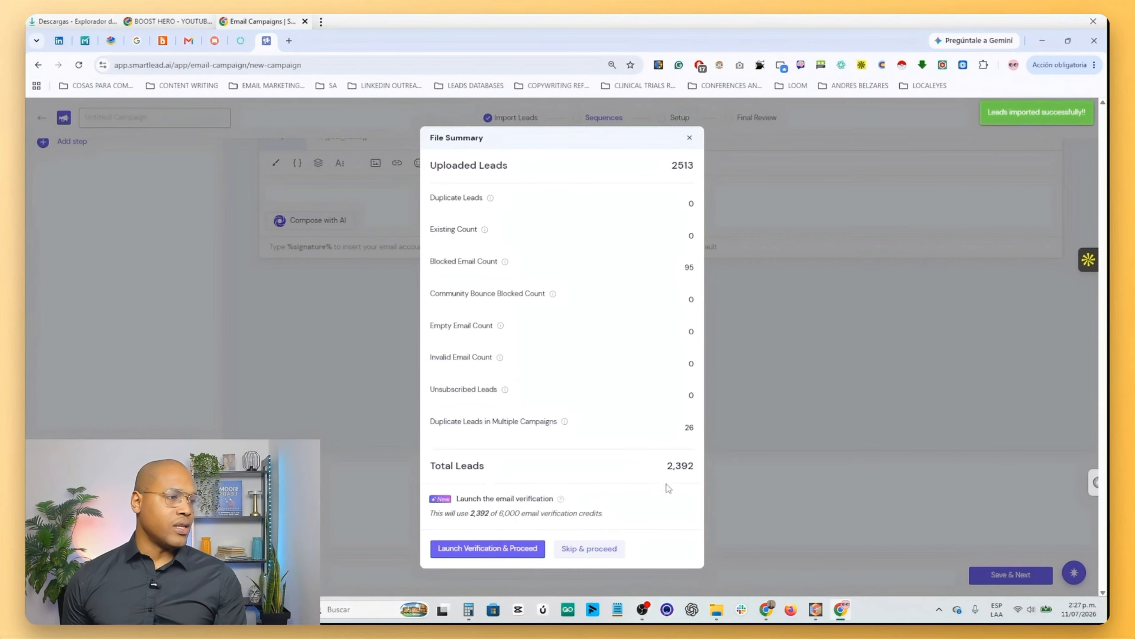
click(588, 549)
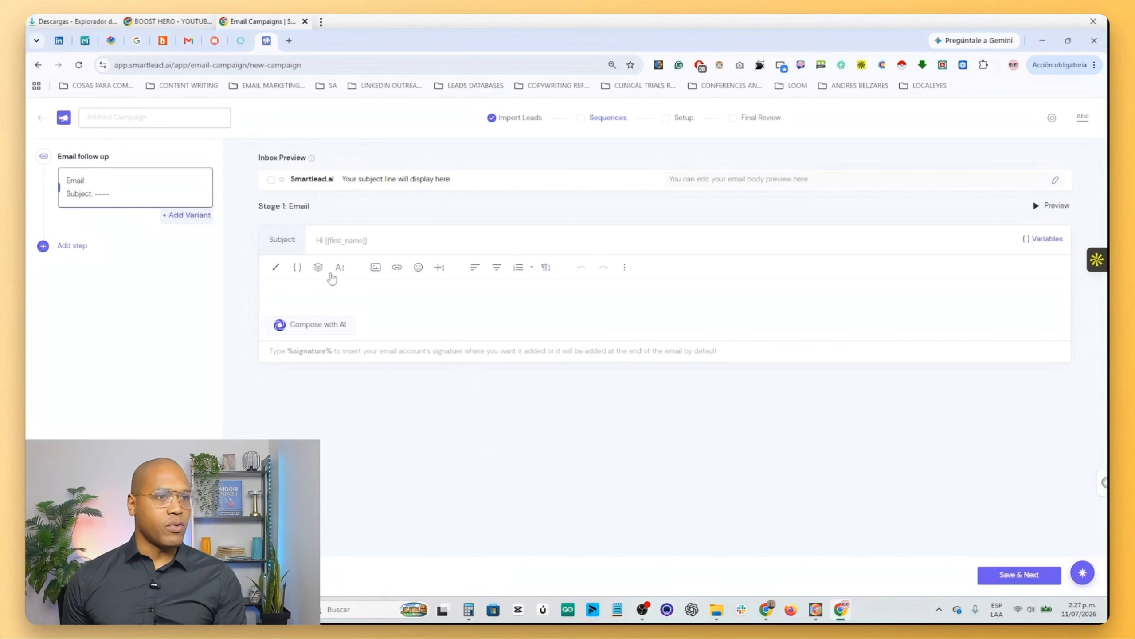
- Enter "quick question" as the subject of the first email in the sequence
click(319, 240)
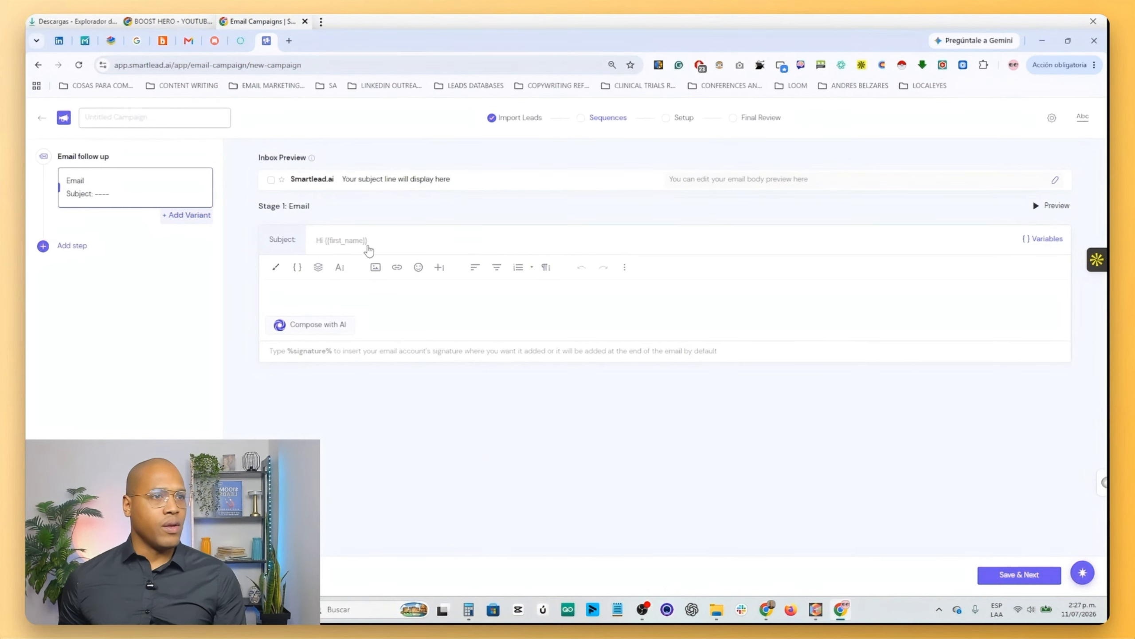
text(quick)
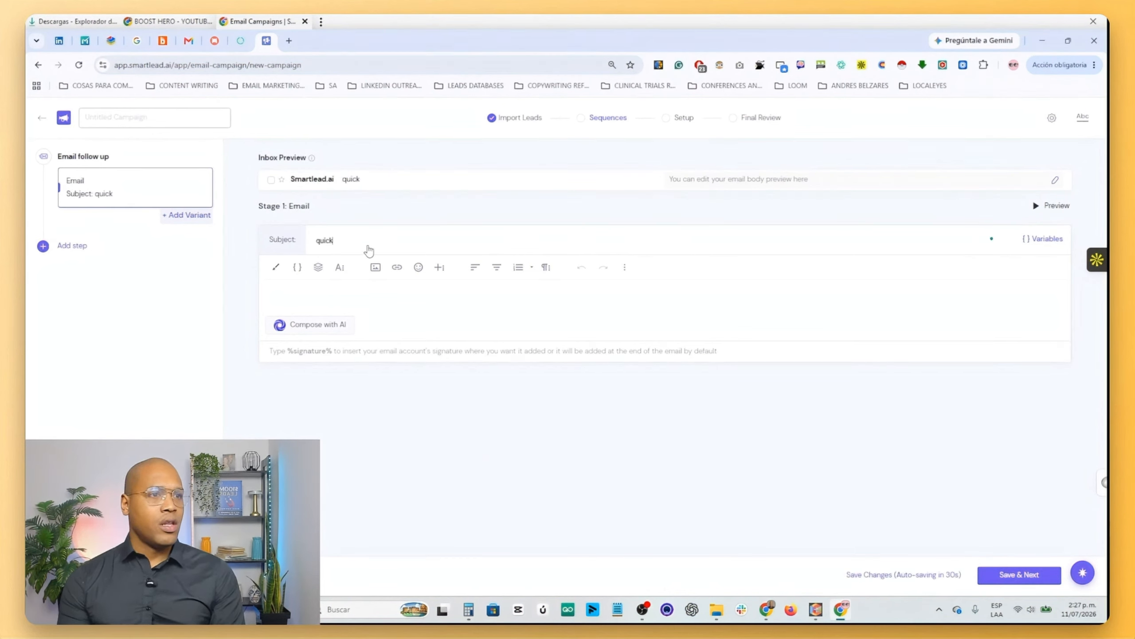
text( question)
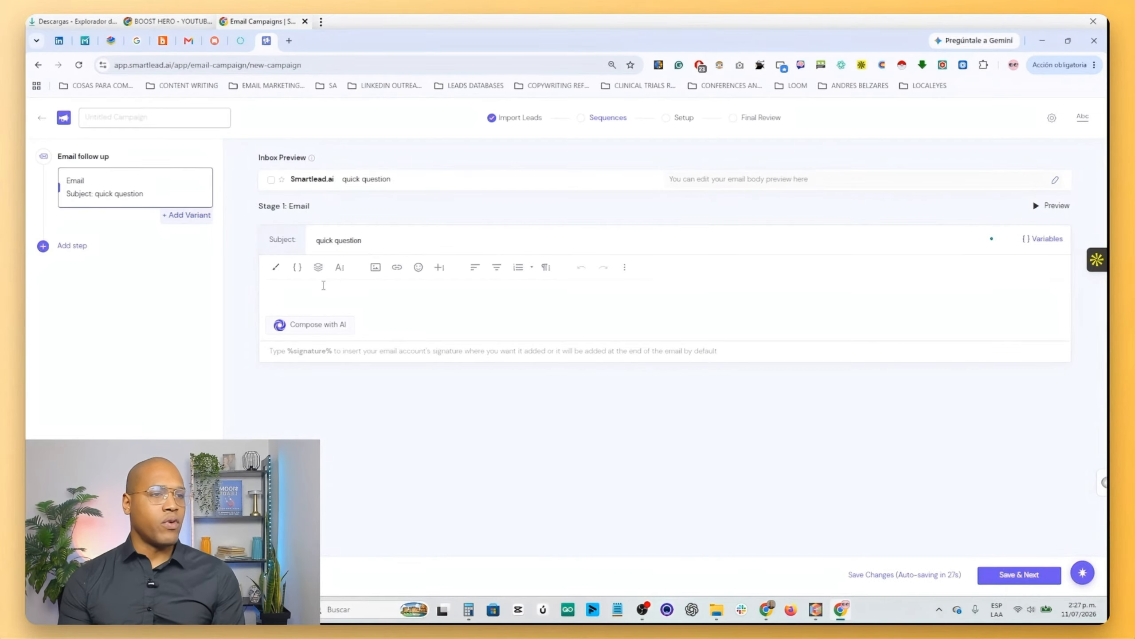
- Start the email body with the greeting "Hi {{first_name}}," using the First Name variable
click(324, 284)
text(Hi )
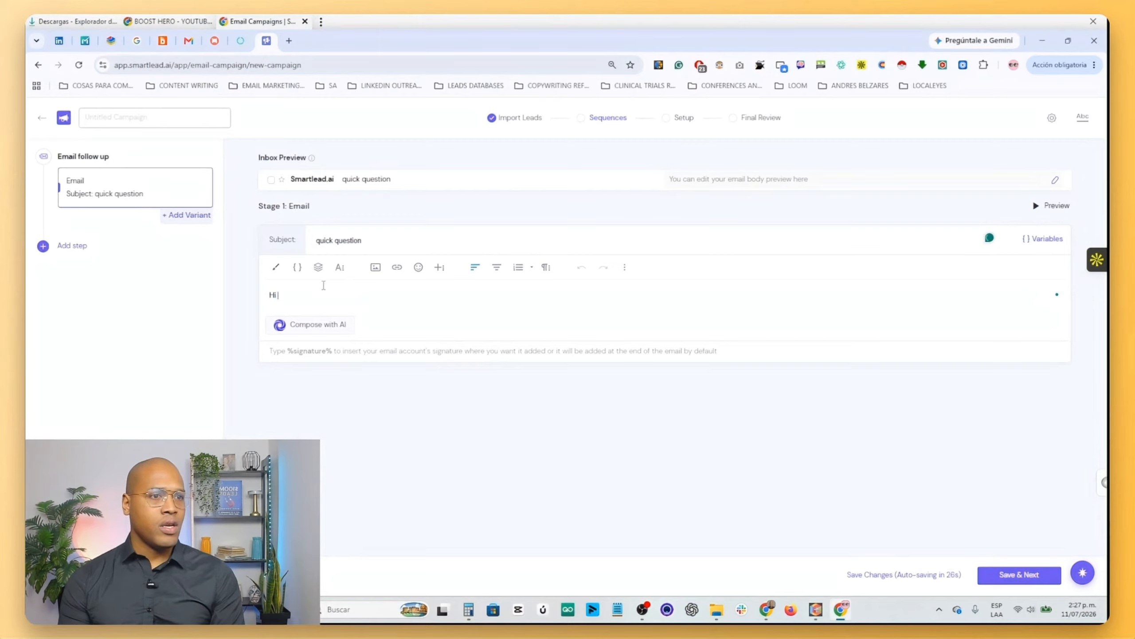
text({{)
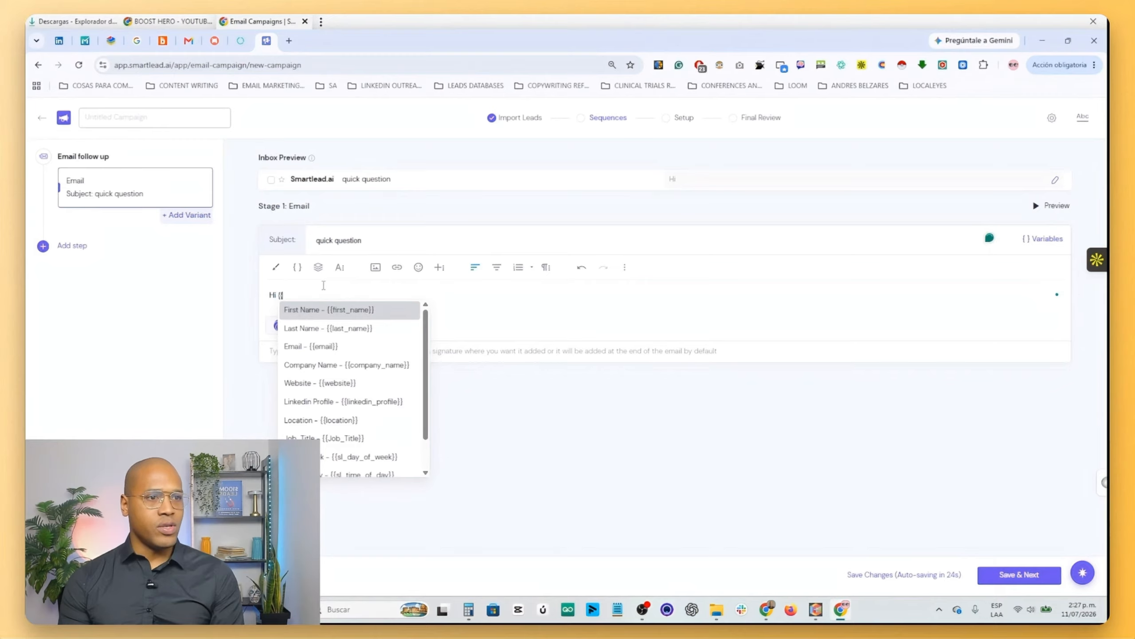
click(347, 310)
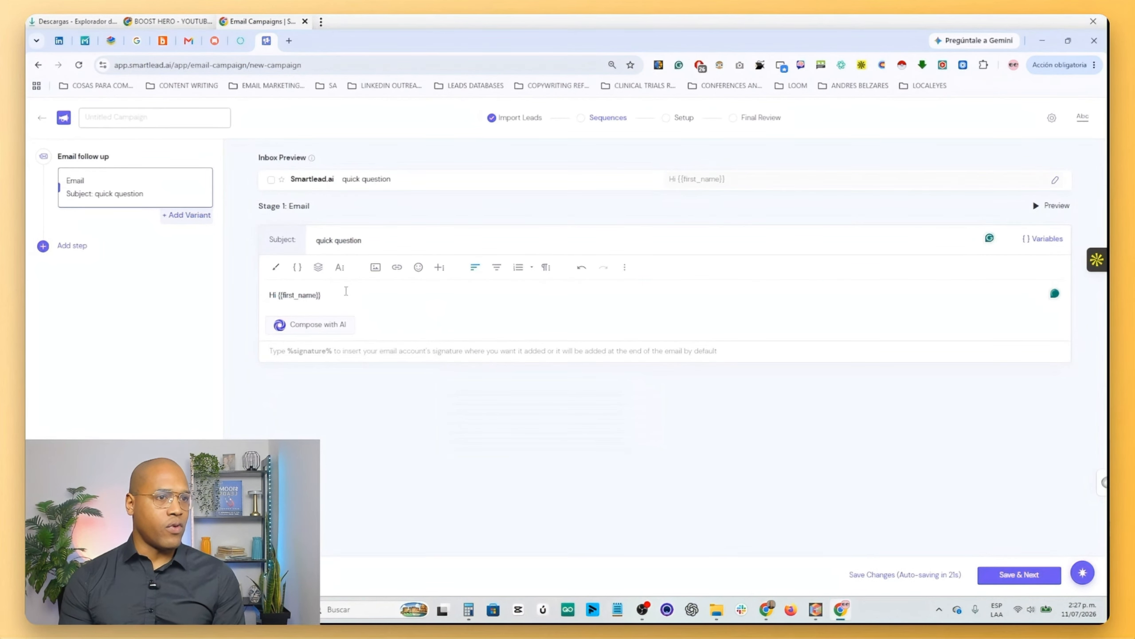
text(,)
key(Return)
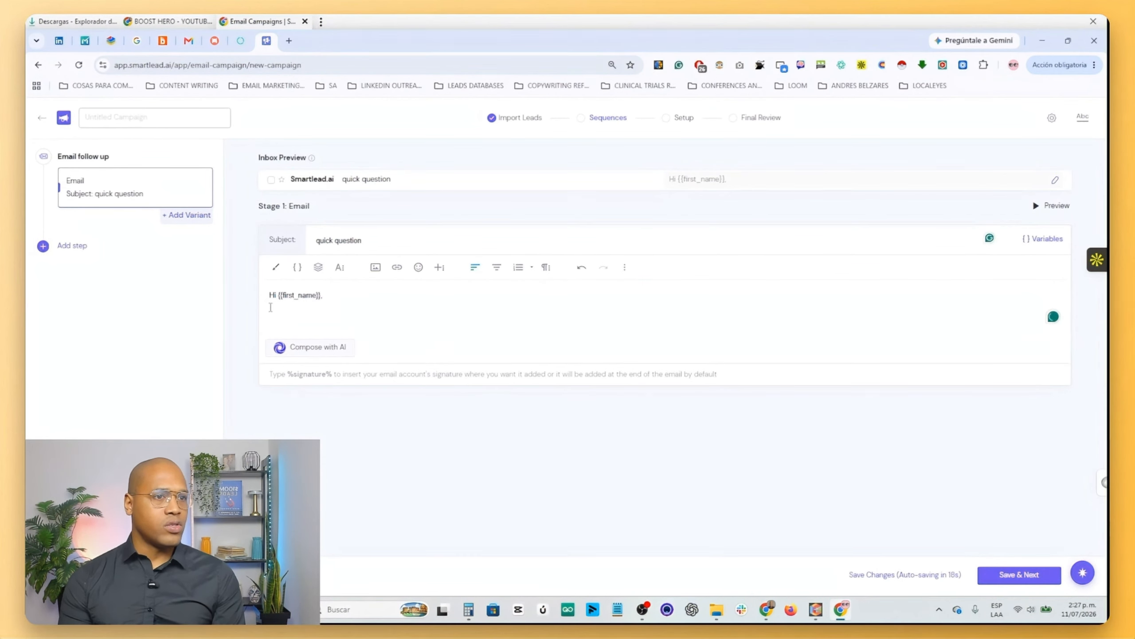
- Add the paragraph "We're helping companies in SaaS achieve X results." below the greeting
text(We)
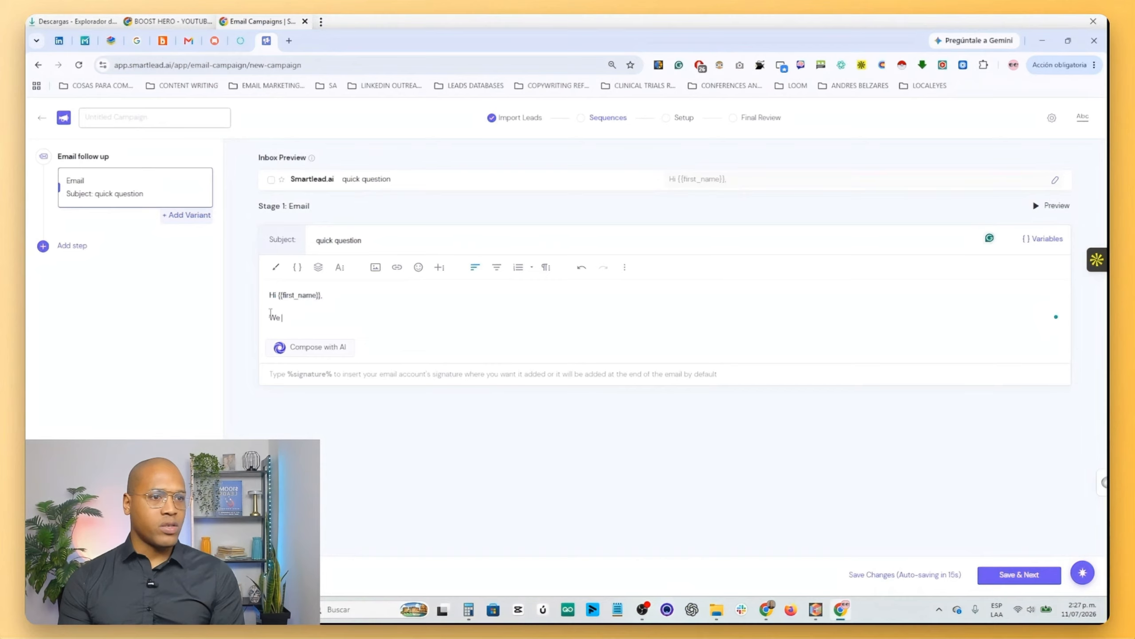
text('re hel)
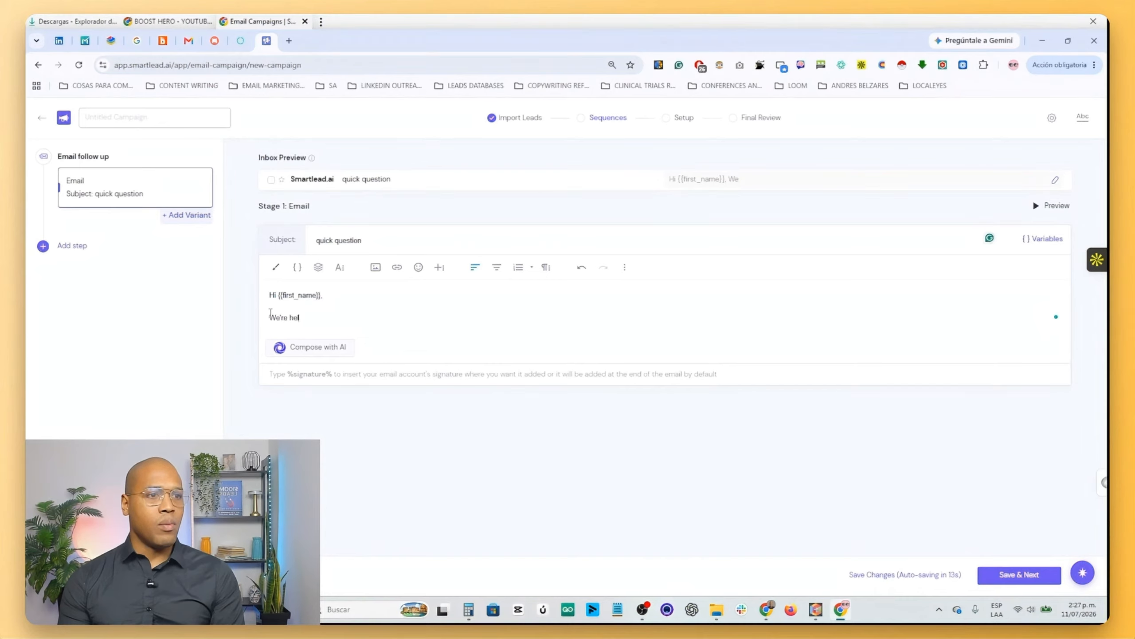
text(ping companies in )
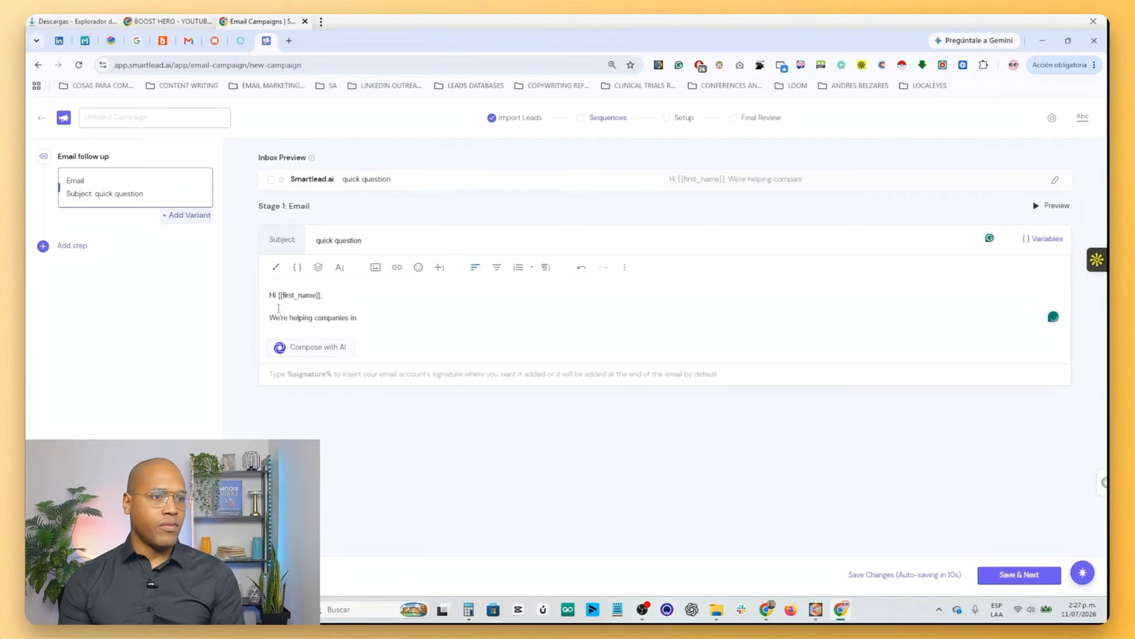
text(SaaS achi)
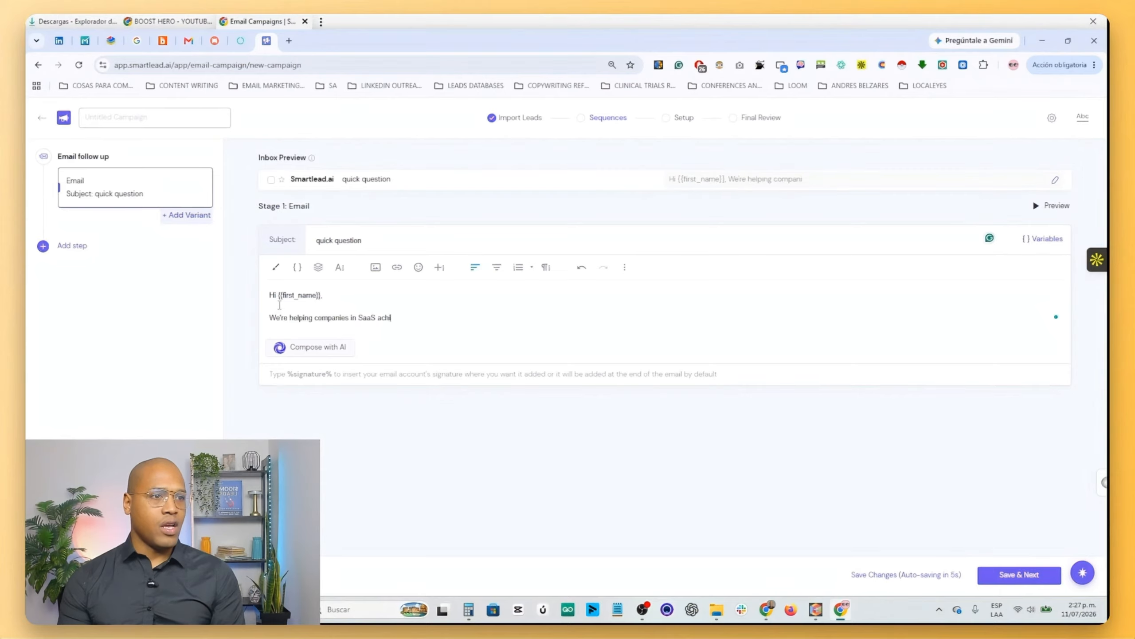
text(eve X results.)
key(Return)
- Add the question "Would {{company_name}} be interested in having a quick chat?" using the Company Name variable
text(Would )
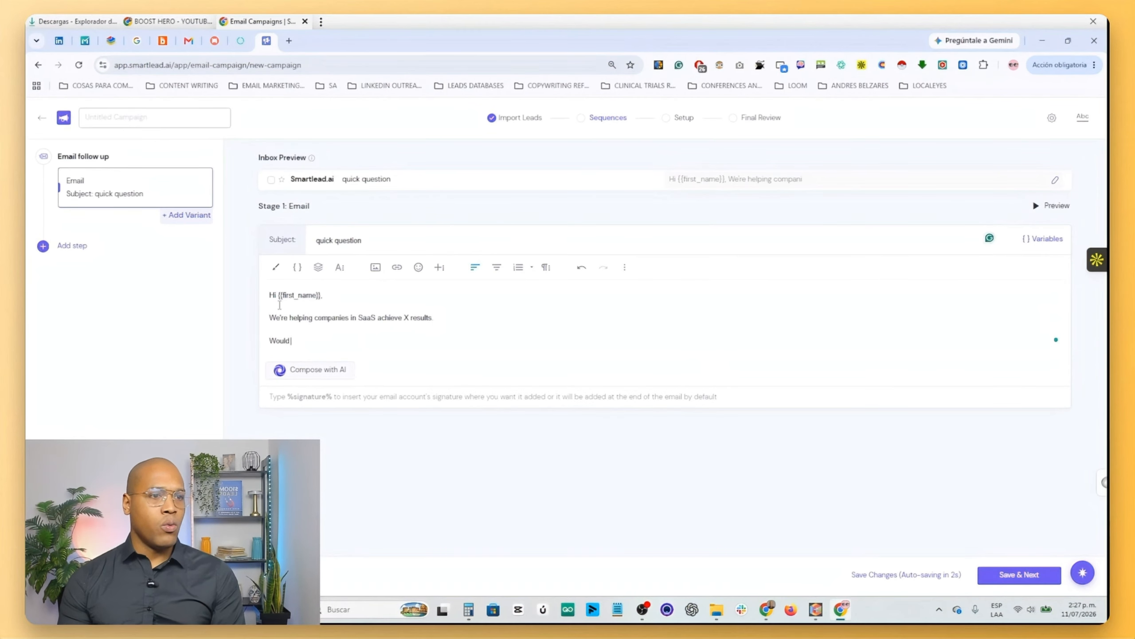
text({{comp)
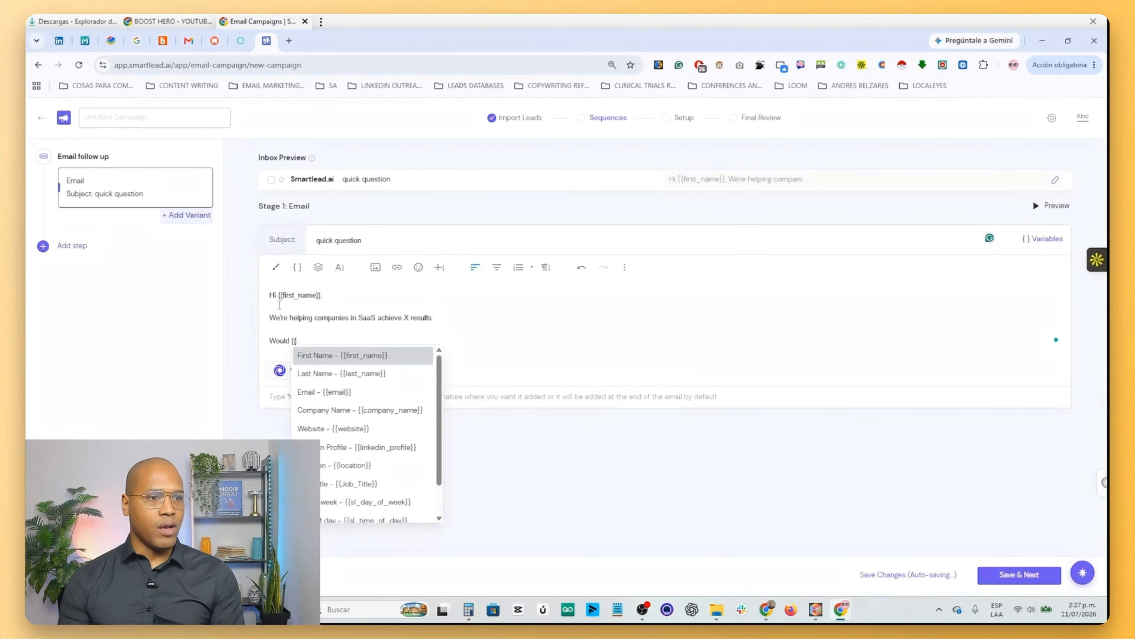
click(402, 356)
text(be int)
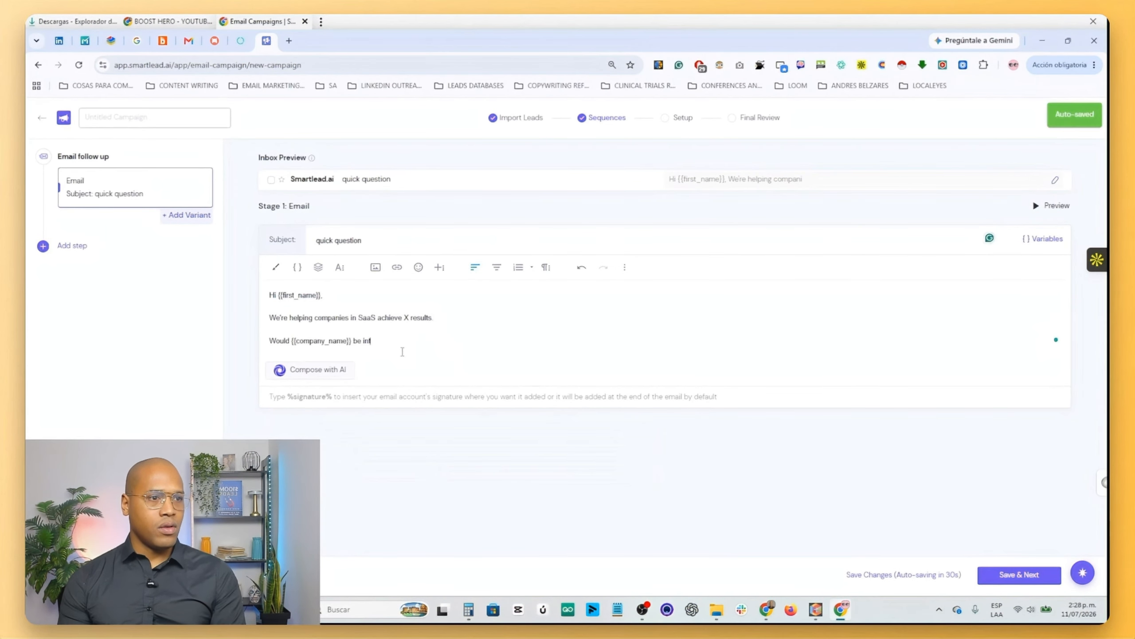
text(erested in having a)
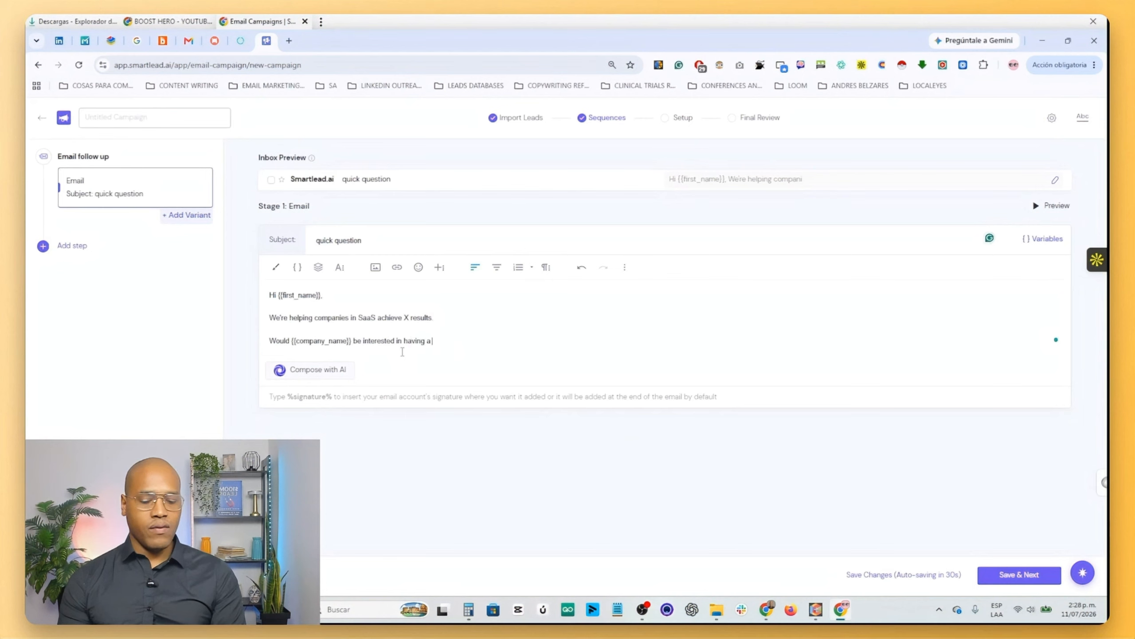
text( quick chat?)
- Close the email with the sign-off "Best," followed by the sender's full name on the next line
key(Return)
key(Return)
text(Best,)
key(Return)
text(Sergio Perea)
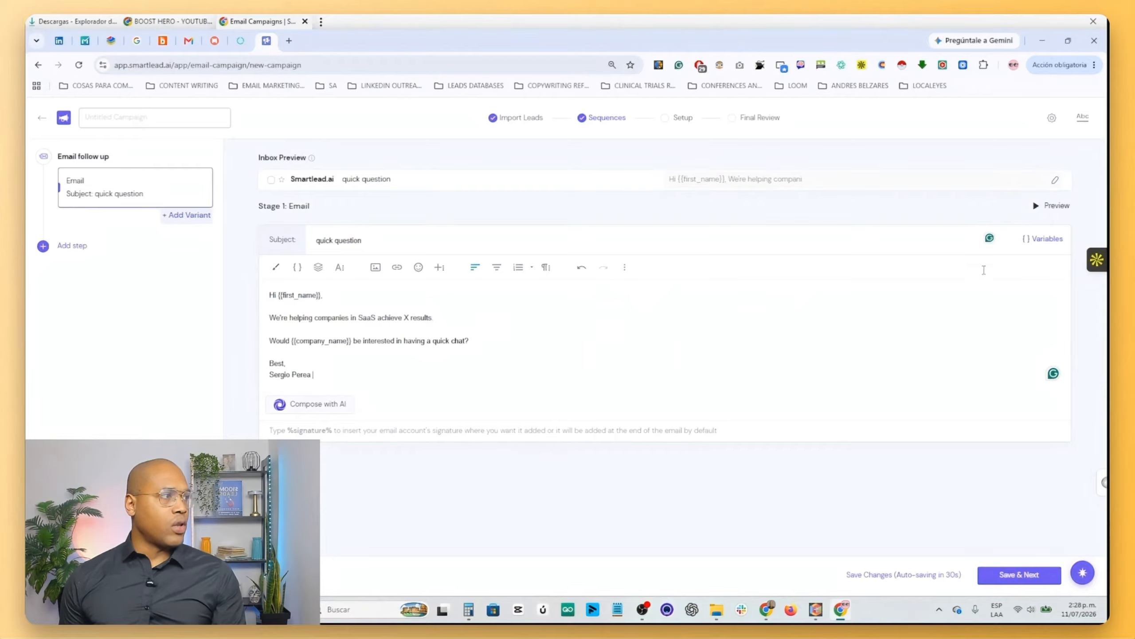
- Preview the first email with the actual variable values of two different leads
click(1040, 215)
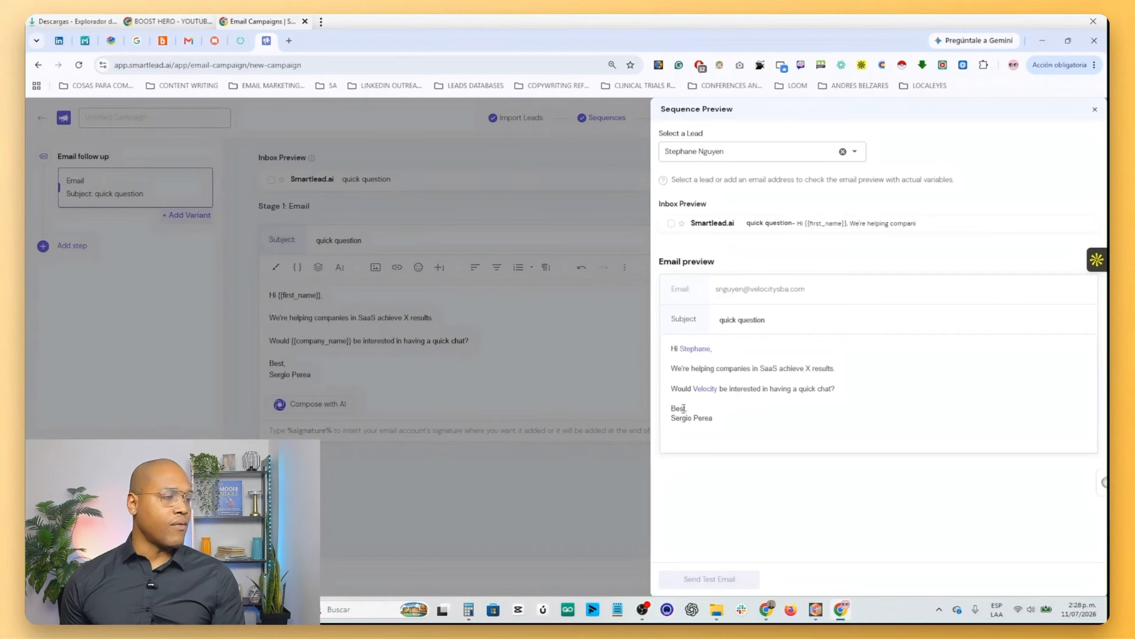
click(715, 151)
click(680, 388)
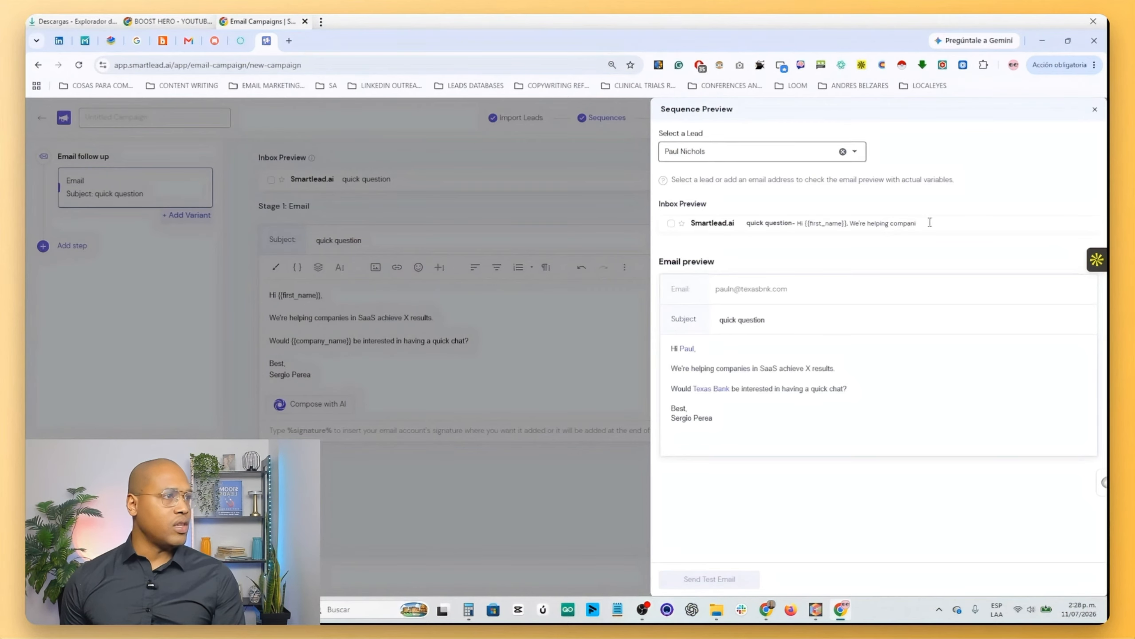
click(1095, 109)
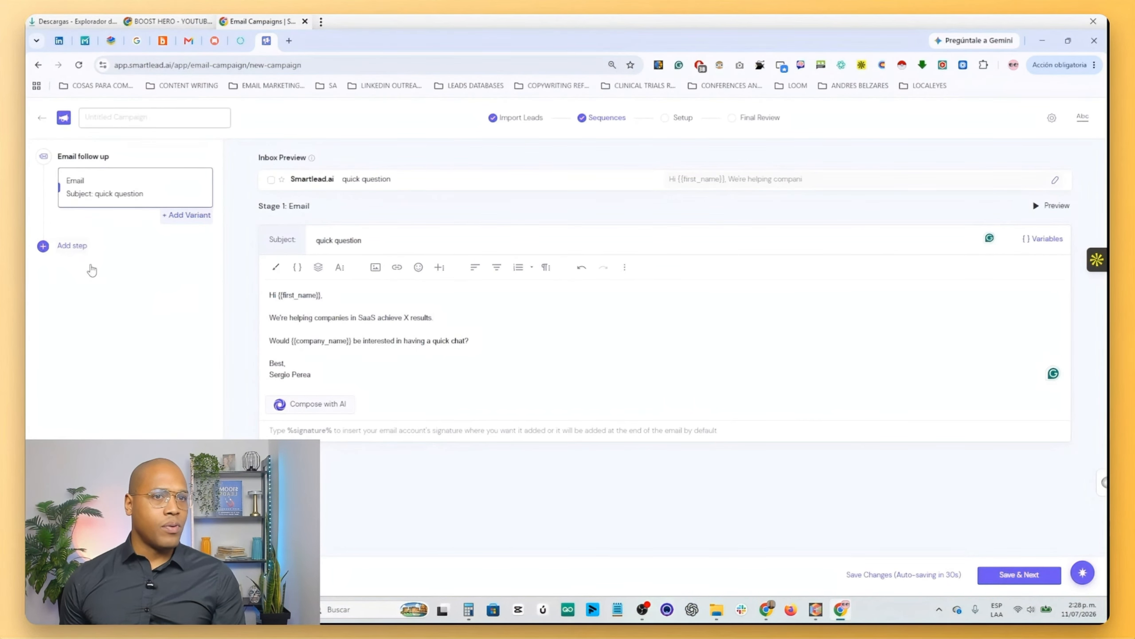
- Add a second email to the sequence and start its body with "Hi {{first_name}}," using the First Name variable
click(72, 245)
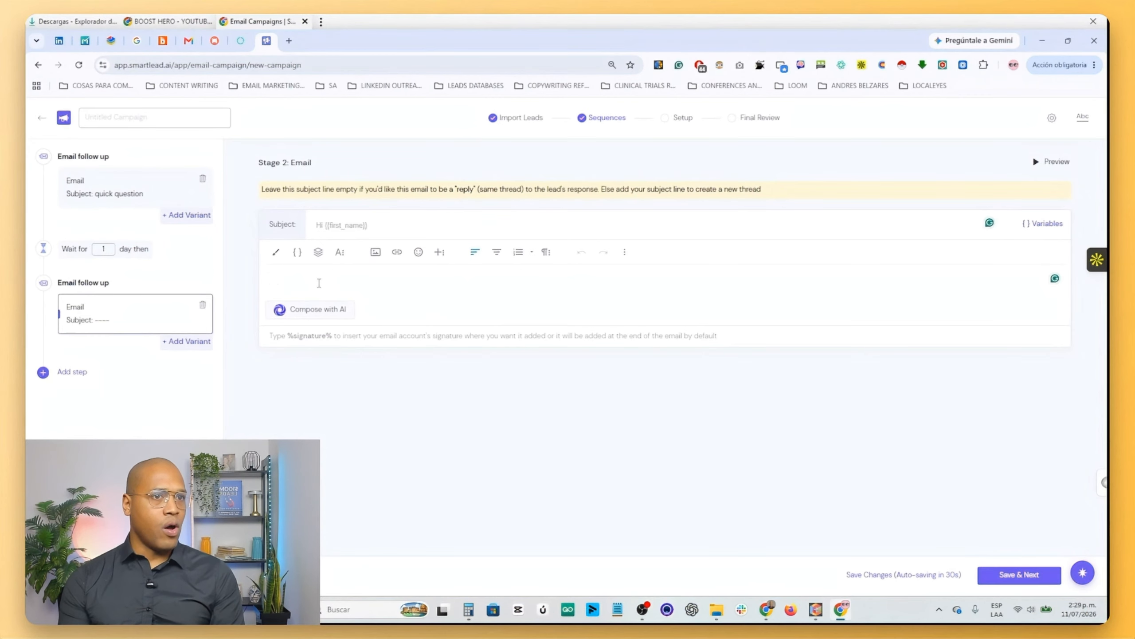
text(Hi {{f)
click(331, 295)
text(,)
- Add the paragraph "Not sure if you had the chance to look at my previous email." below the second email's greeting
key(Return)
key(Return)
text(Not sure if)
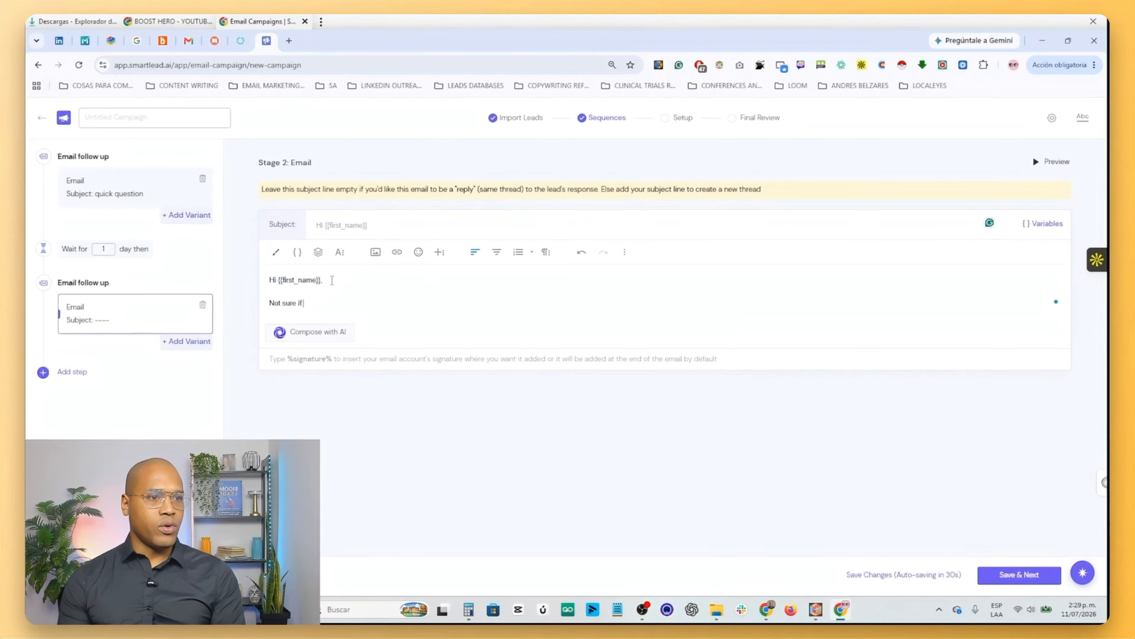
text( you had the chance to look)
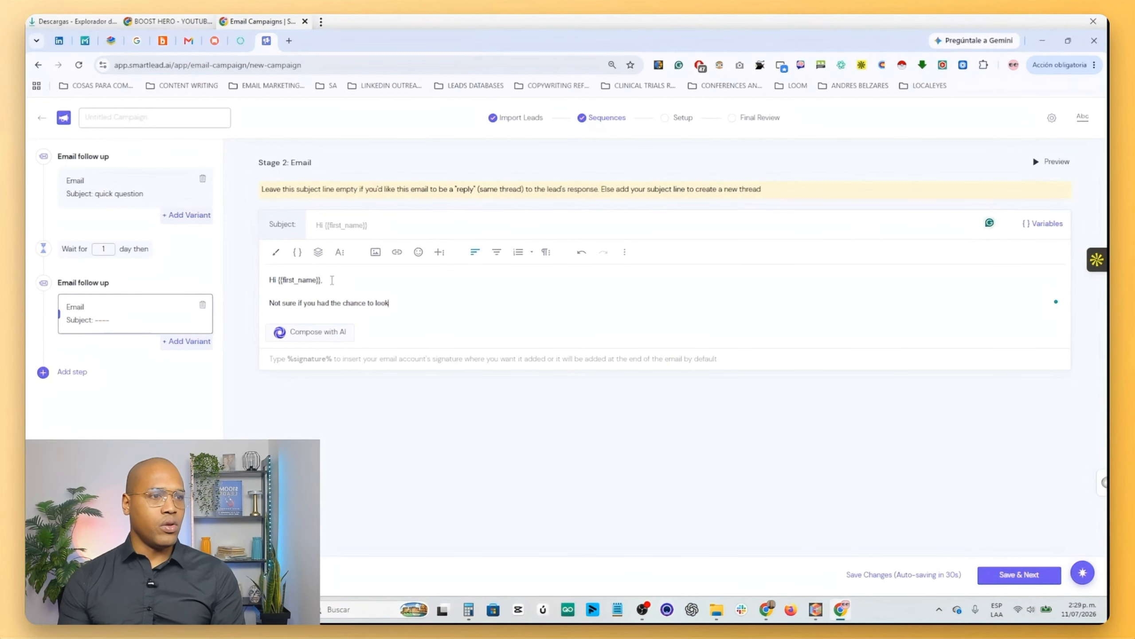
text( at my previous email)
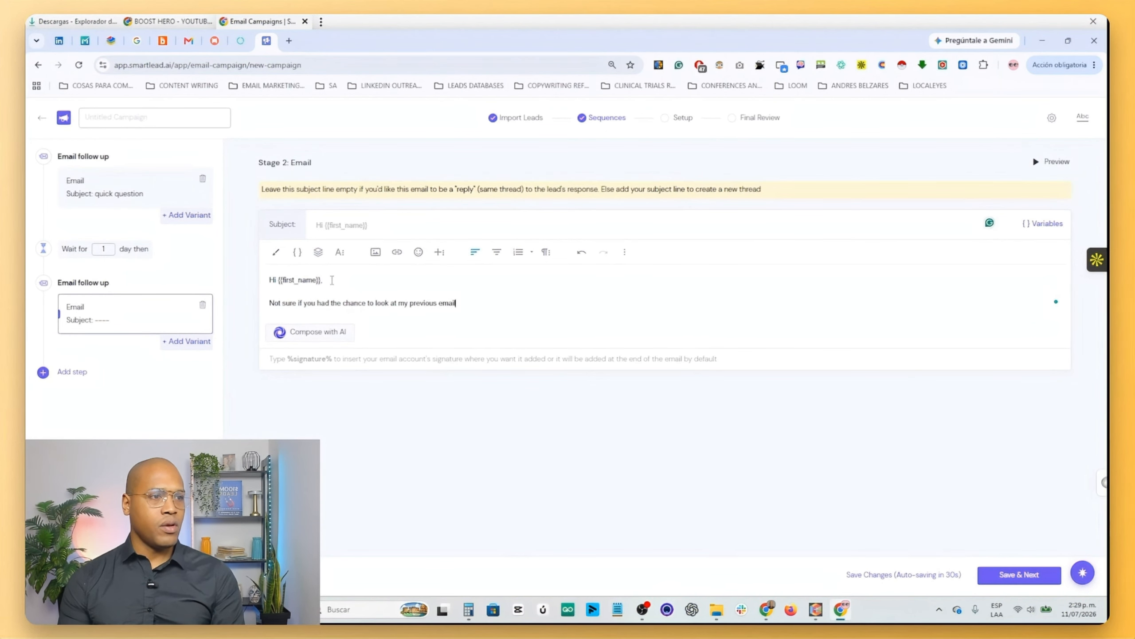
text(.)
- Add the question "Is this relevant?" and close the second email with "Best," and the sender's full name on the next line
key(Return)
key(Return)
text(Is this r)
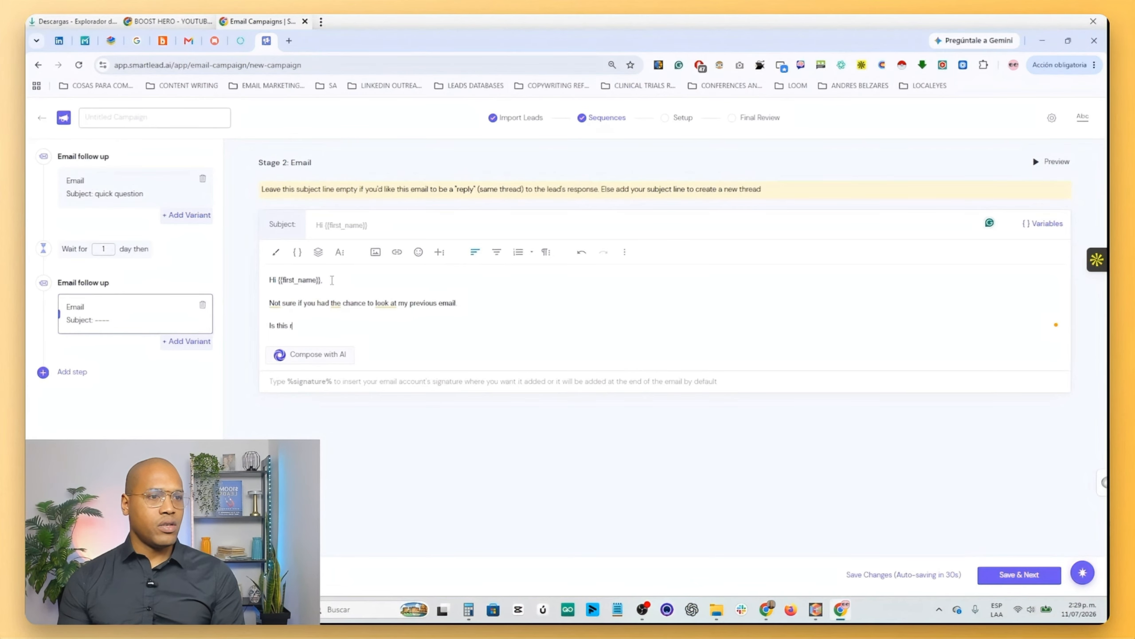
text(elevant?)
key(Return)
key(Return)
text(Best,)
key(shift+Return)
text(Seer)
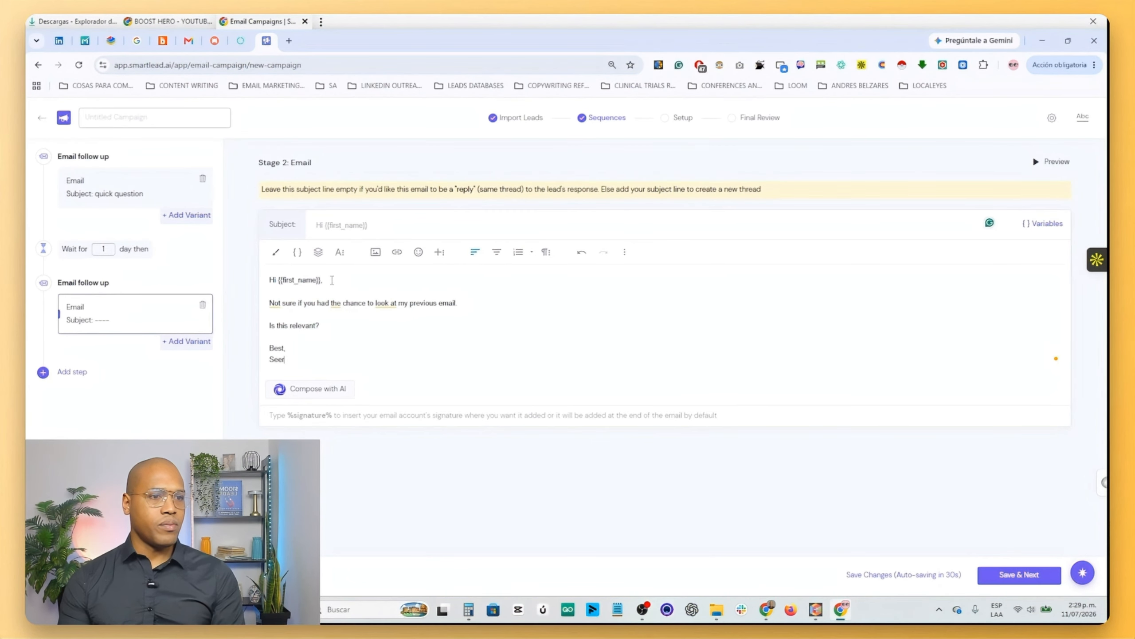
text(gio Perea)
- Add a third email to the sequence, with waits of 2 days before the second email and 8 days before the third
click(43, 371)
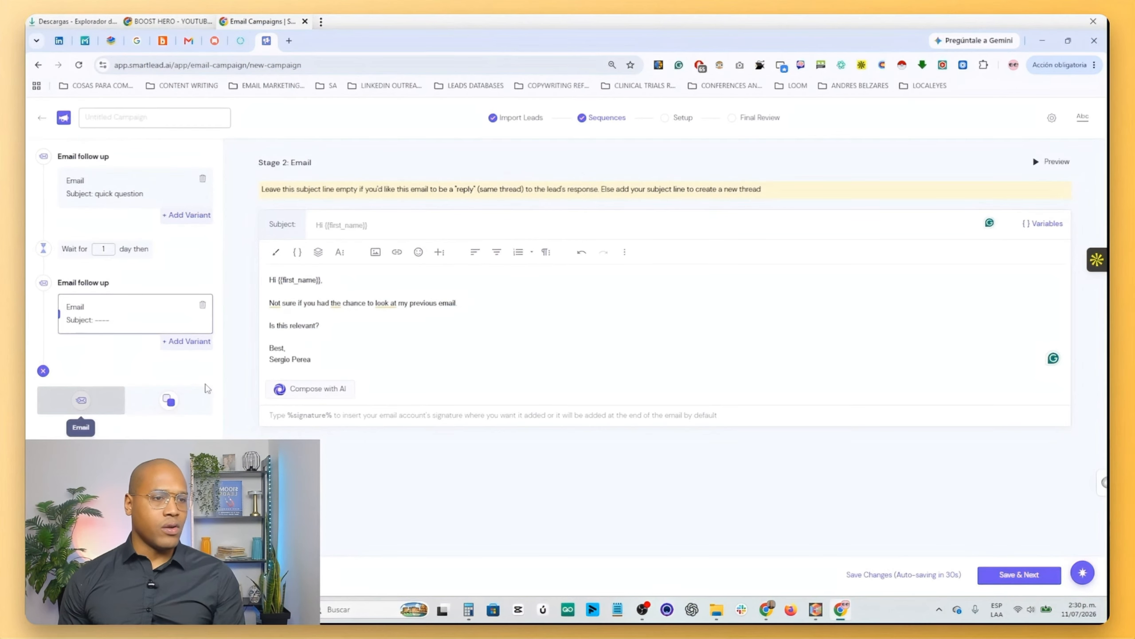
click(81, 400)
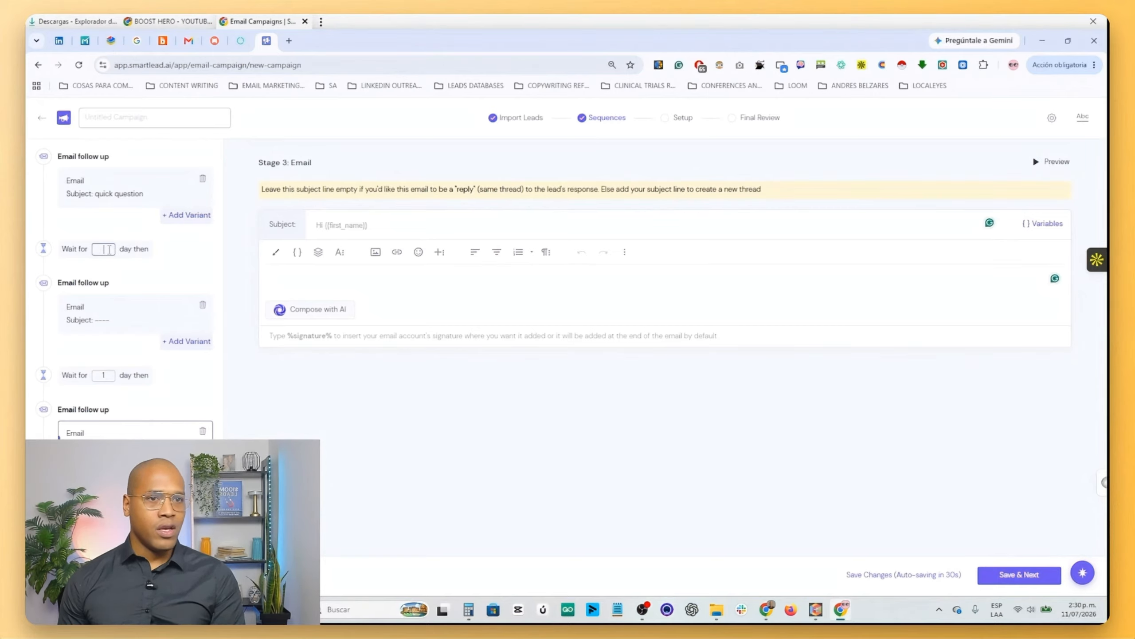
key(BackSpace)
text(2)
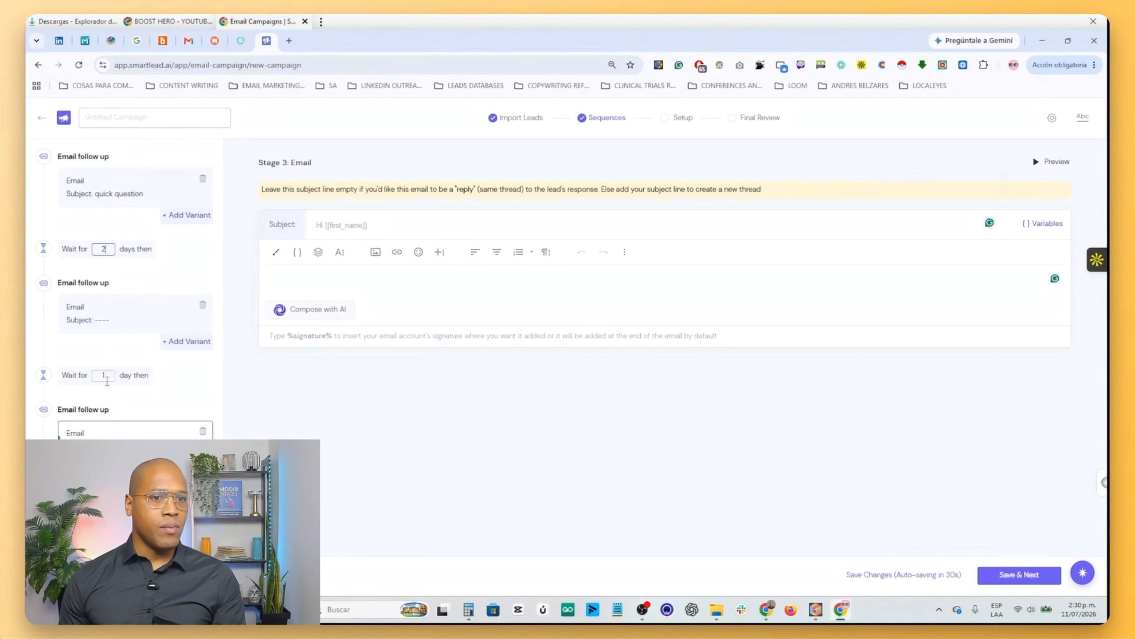
click(107, 380)
key(BackSpace)
text(8)
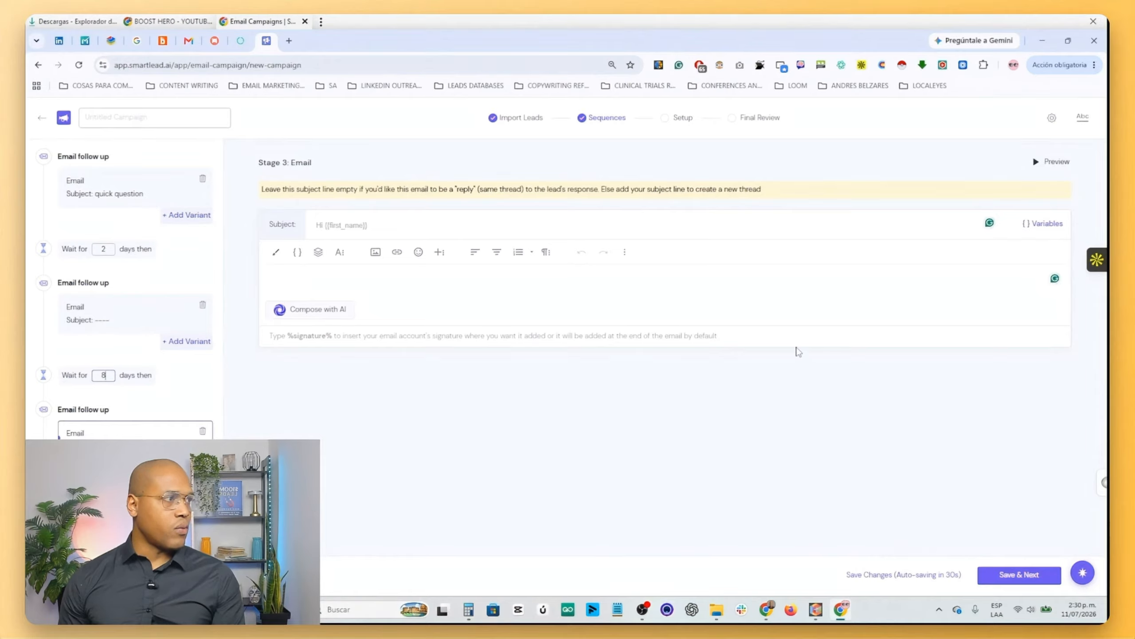
- Save the sequence and open the selection of sender accounts in the campaign setup
click(1009, 579)
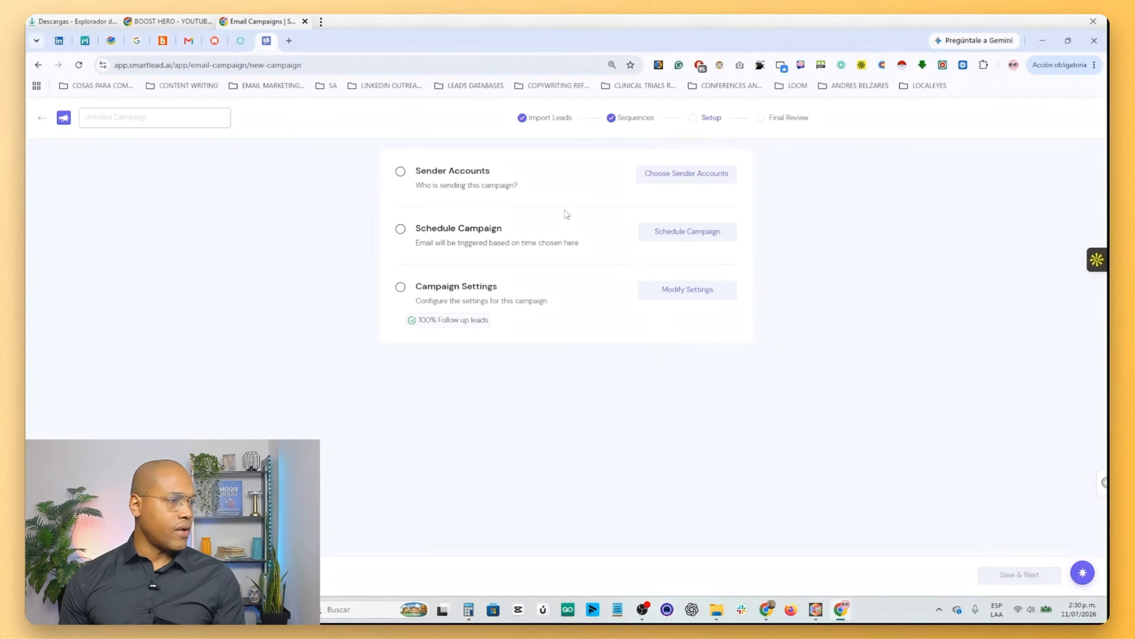
click(676, 181)
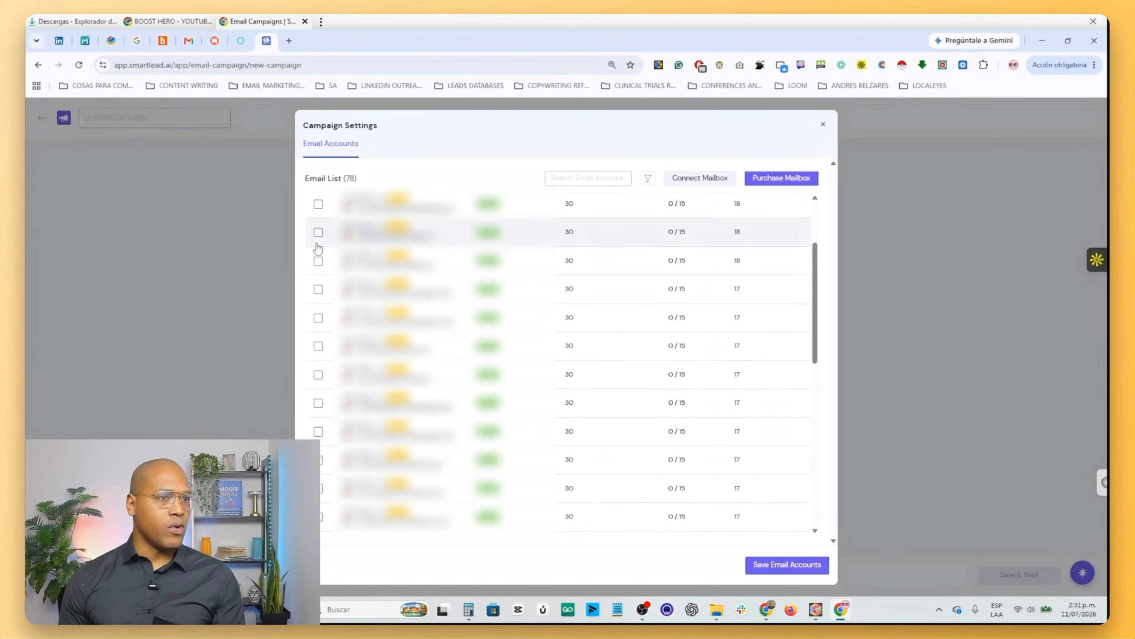
click(318, 231)
click(318, 260)
click(318, 288)
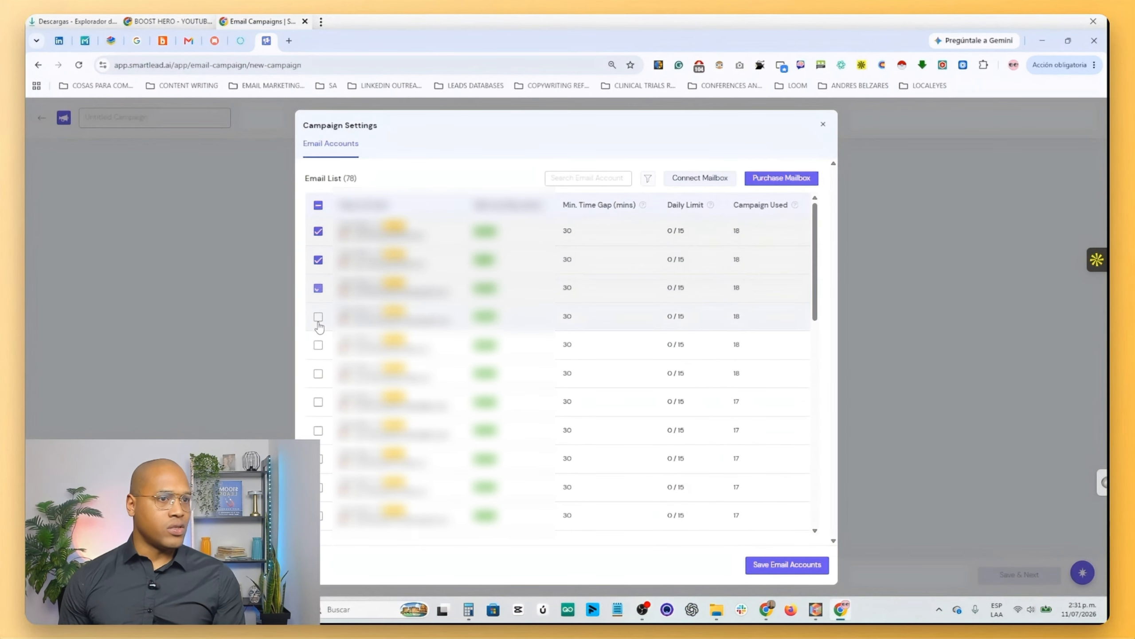
click(318, 317)
click(319, 344)
click(319, 401)
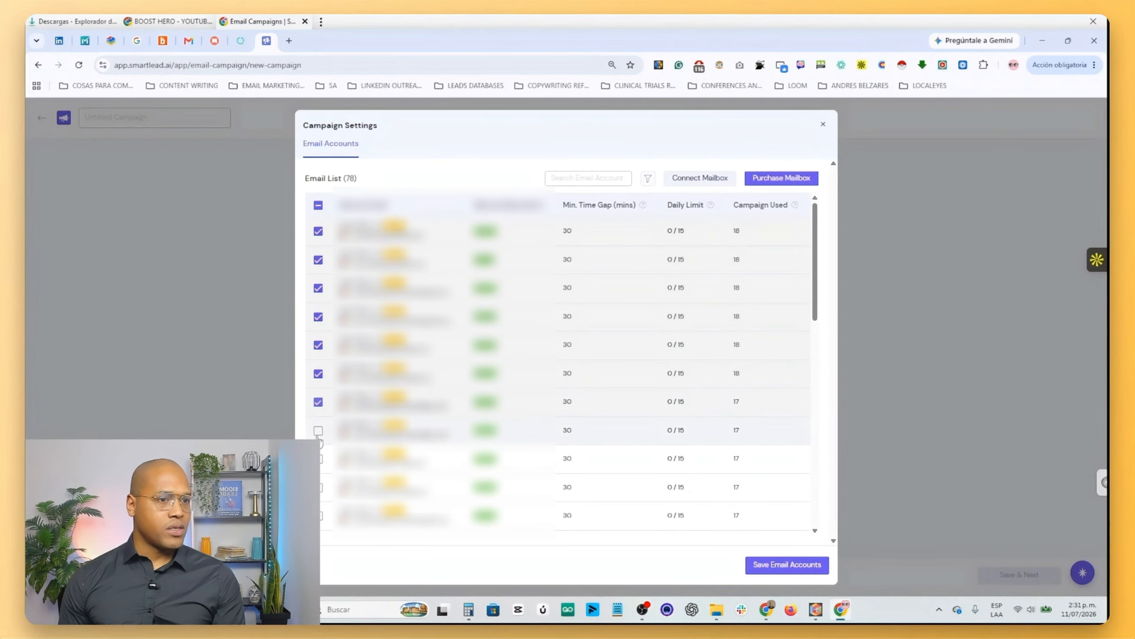
click(318, 205)
- Select all 78 email accounts as the campaign's sender accounts and save them
click(318, 205)
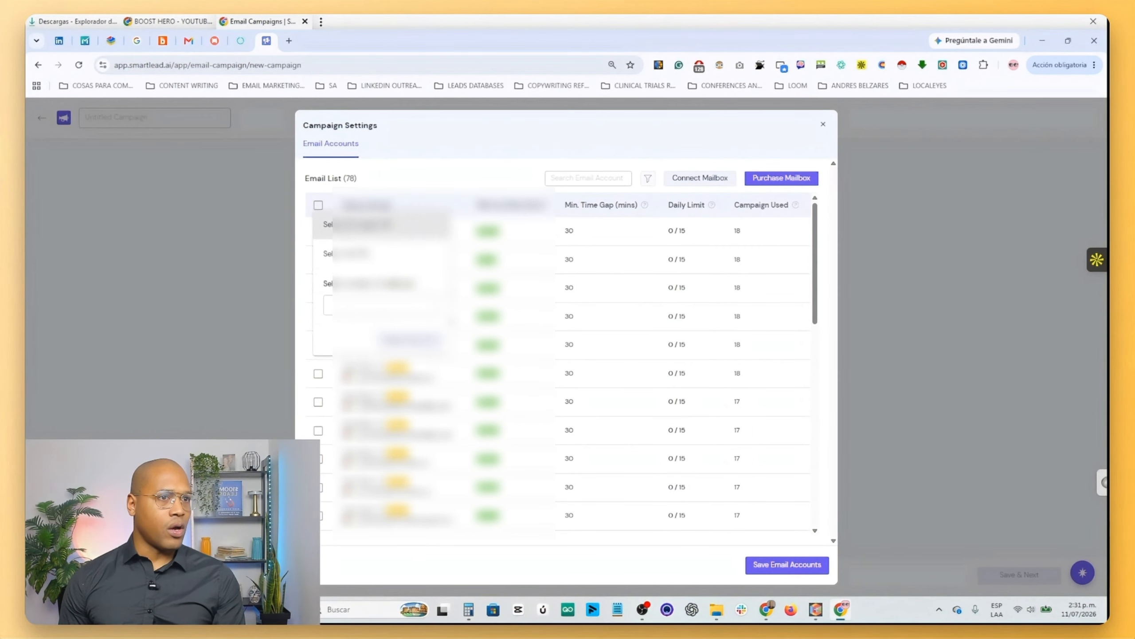
click(385, 253)
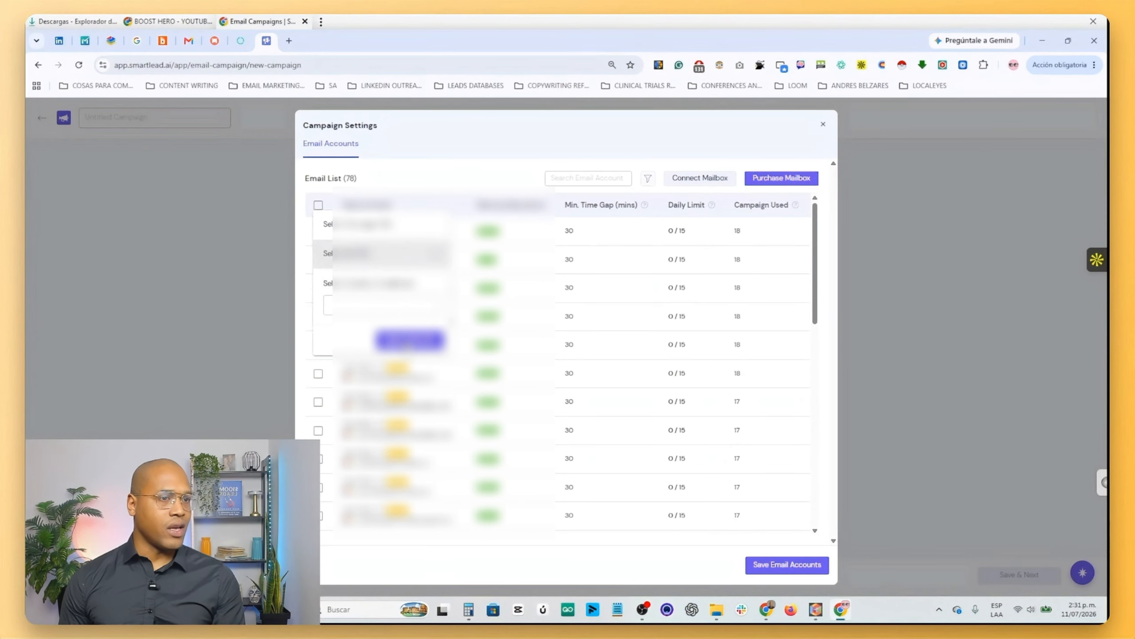
click(409, 341)
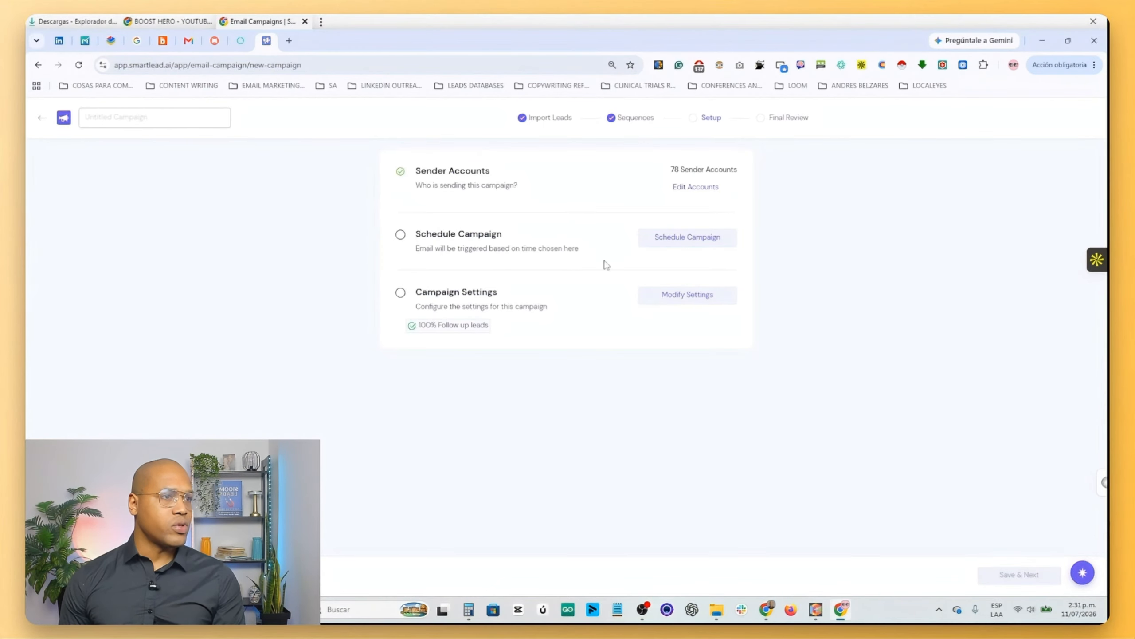
- Set the campaign schedule's timezone to America/Bogota (UTC-05:00)
click(688, 236)
click(450, 215)
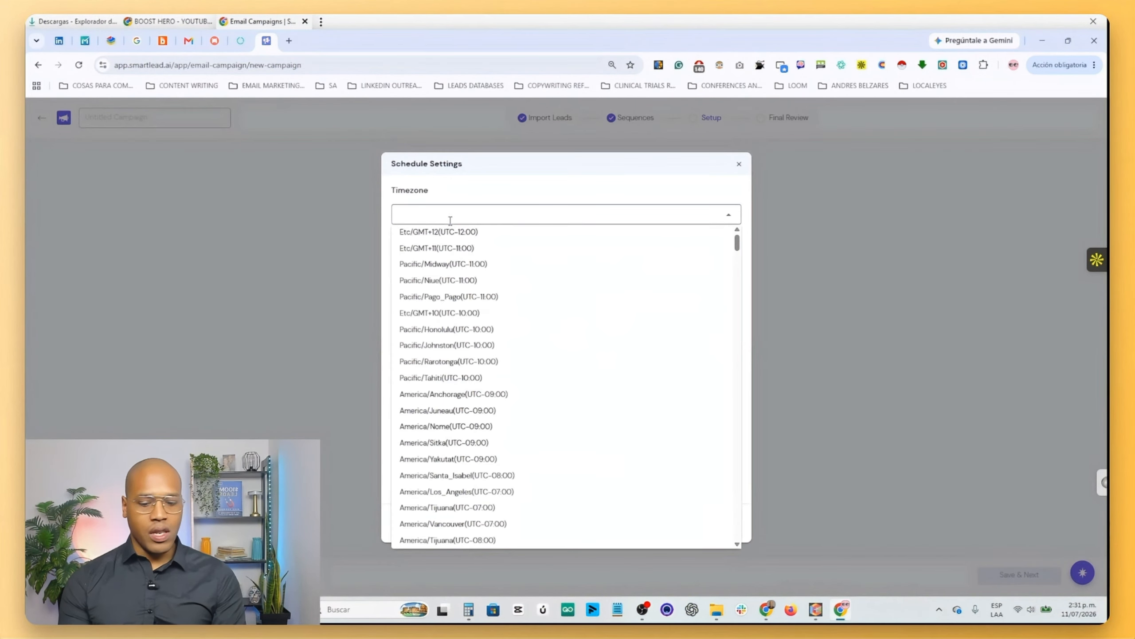
text(bogo)
click(446, 233)
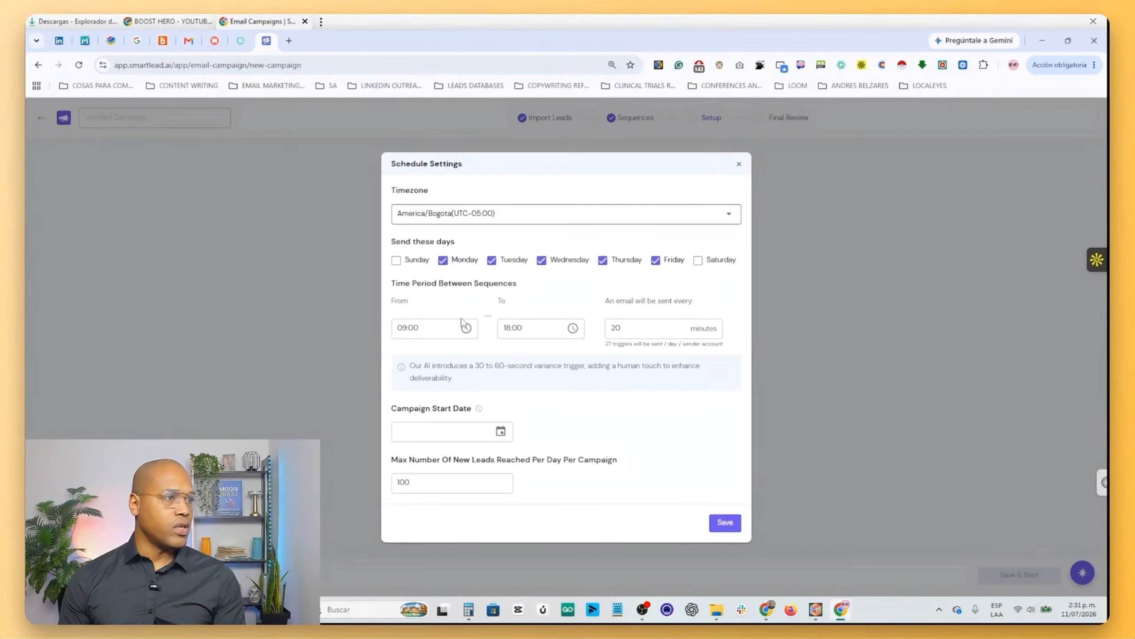
click(510, 327)
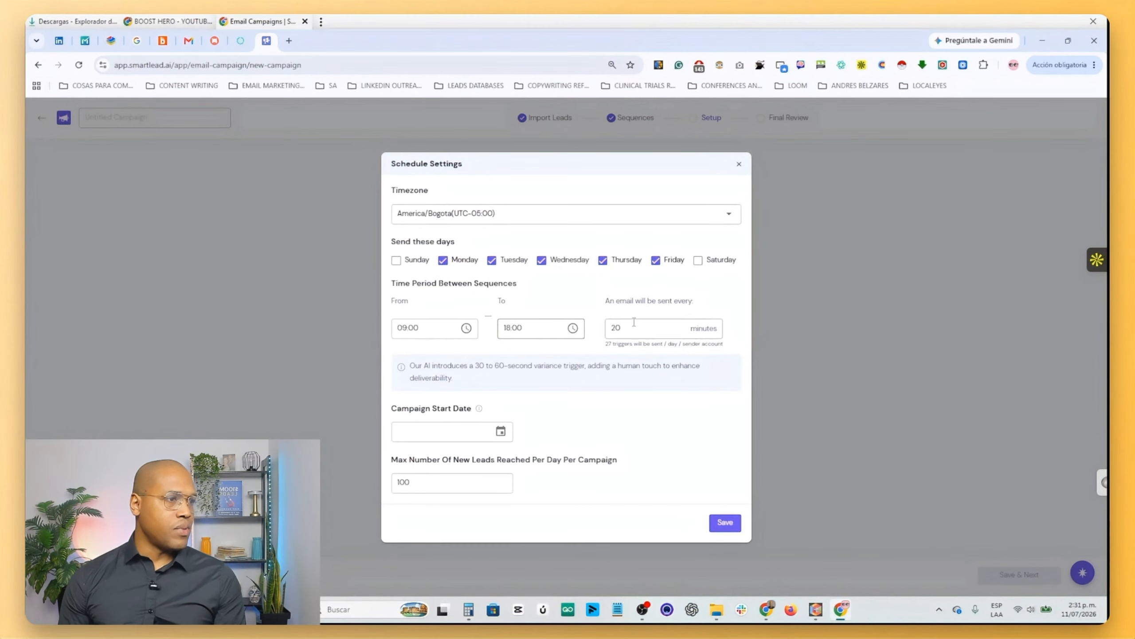
- Schedule the campaign to start on Monday, Jul 13, 2026 with at most 500 new leads per day, and save the schedule
click(500, 431)
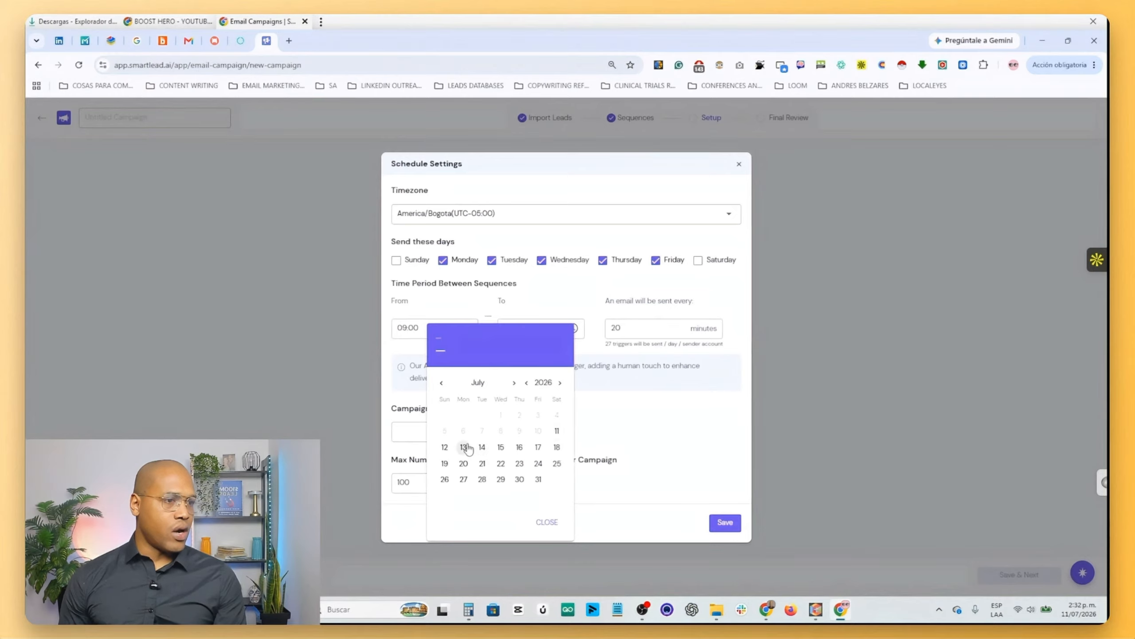
click(464, 447)
double_click(403, 482)
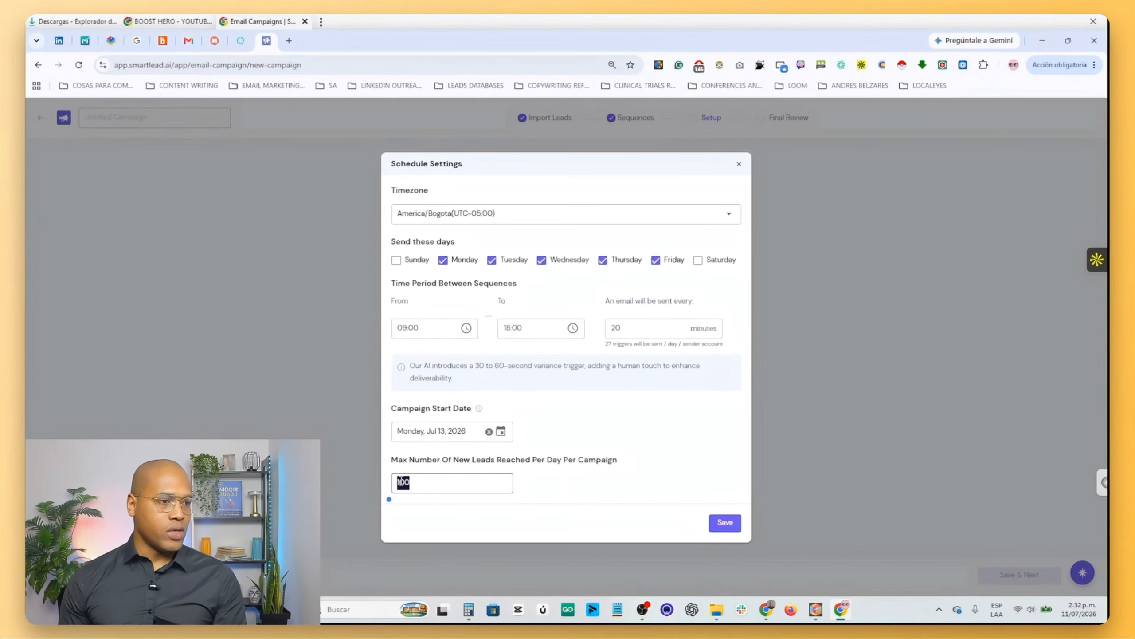
key(BackSpace)
text(500)
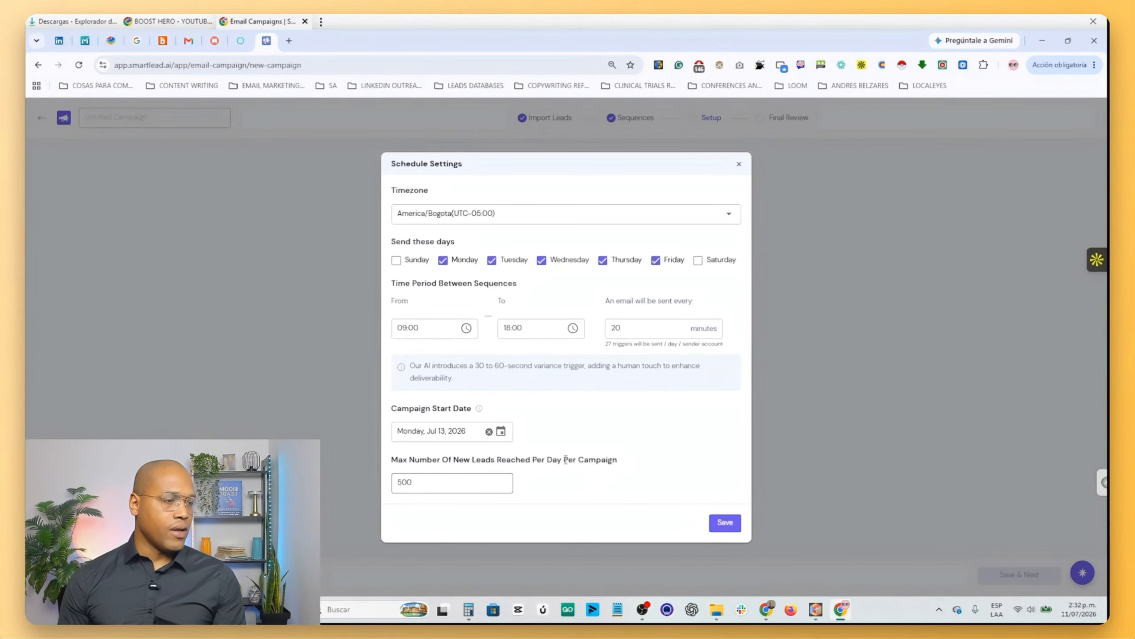
drag(618, 460, 511, 461)
click(725, 522)
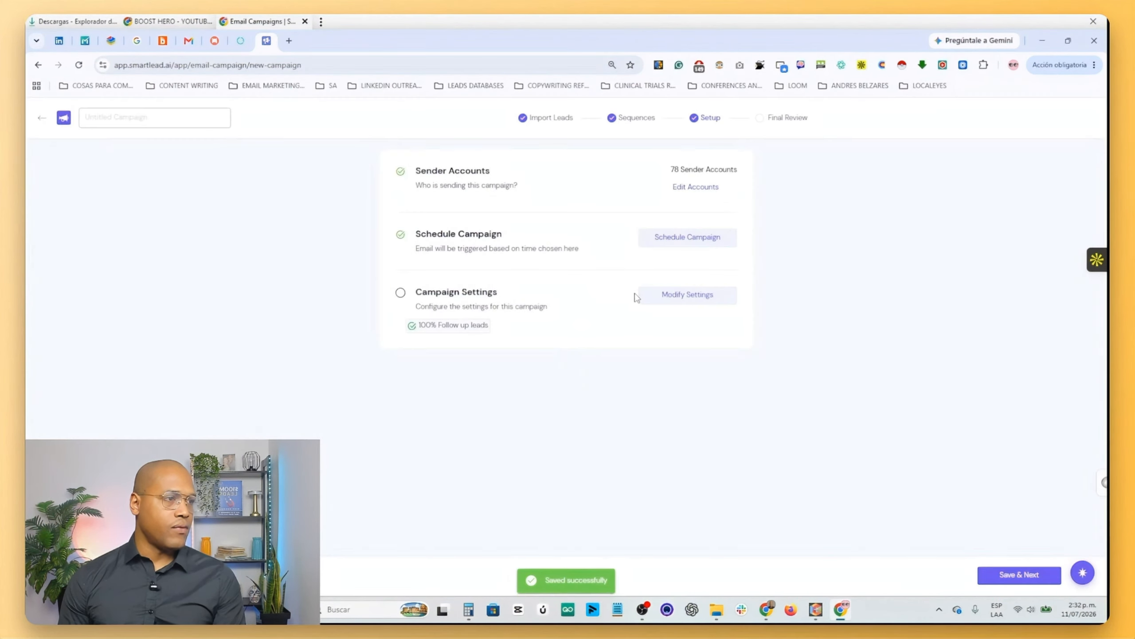
- Set the email variant and Spintax distribution mode to Randomized in the campaign settings
click(637, 296)
scroll(349, 309, down, 5)
scroll(349, 309, up, 3)
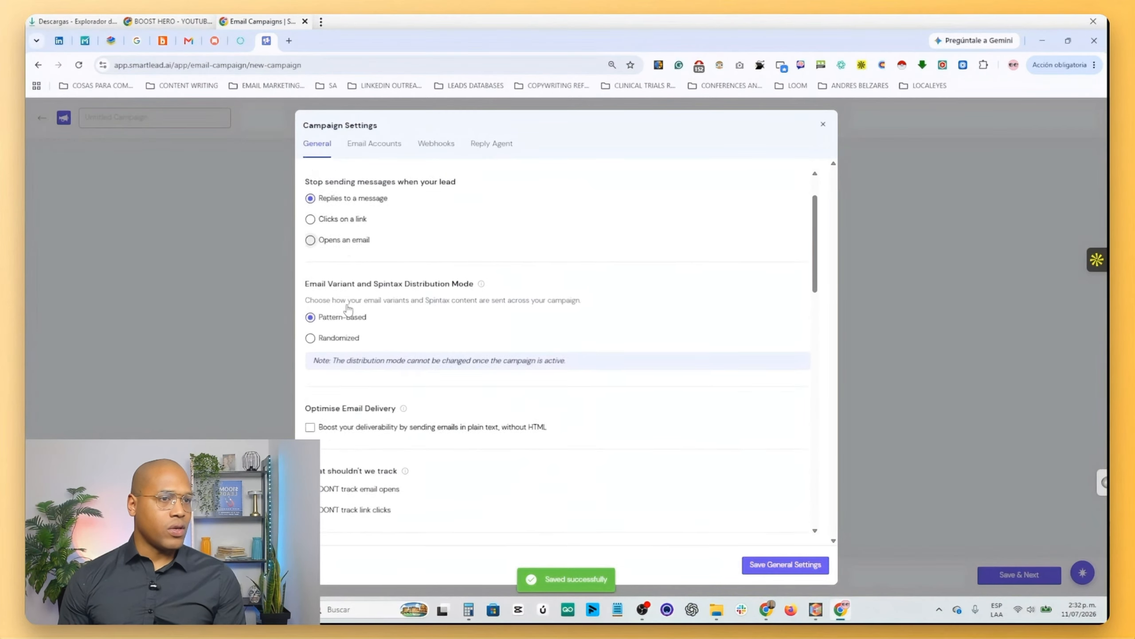
scroll(349, 309, up, 2)
click(339, 400)
- Enable plain-text sending with forced plain text content type, and turn off tracking of email opens and link clicks
scroll(391, 381, down, 1)
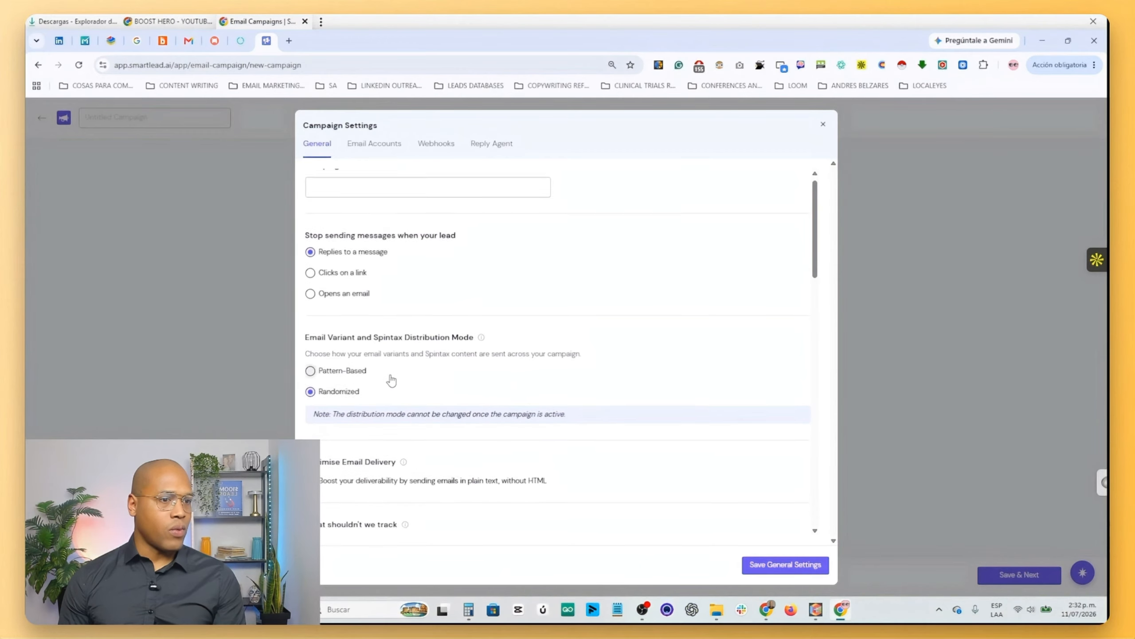
scroll(389, 389, down, 5)
scroll(376, 357, up, 3)
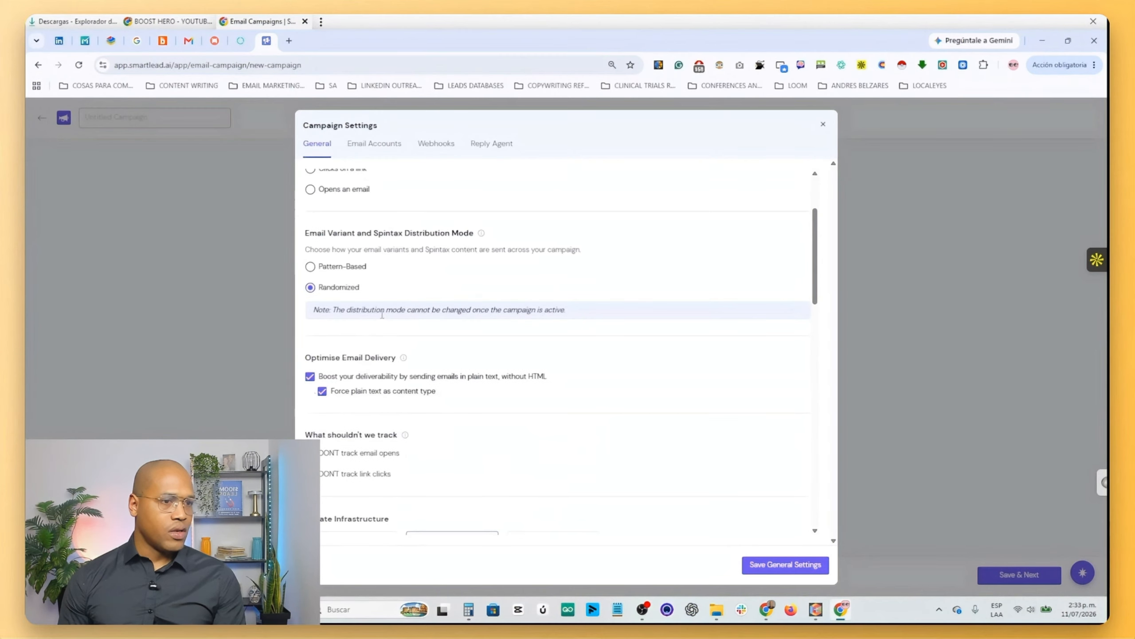
scroll(377, 304, up, 1)
scroll(377, 292, down, 2)
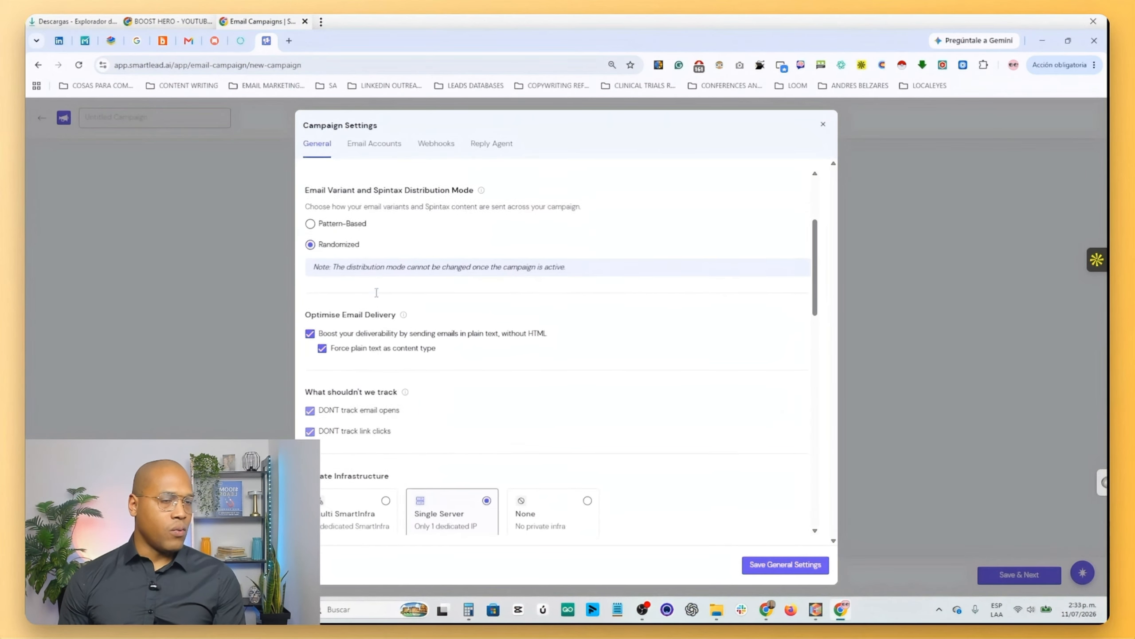
- Set the sending priority to 50% follow ups and 50% new leads
scroll(376, 292, down, 7)
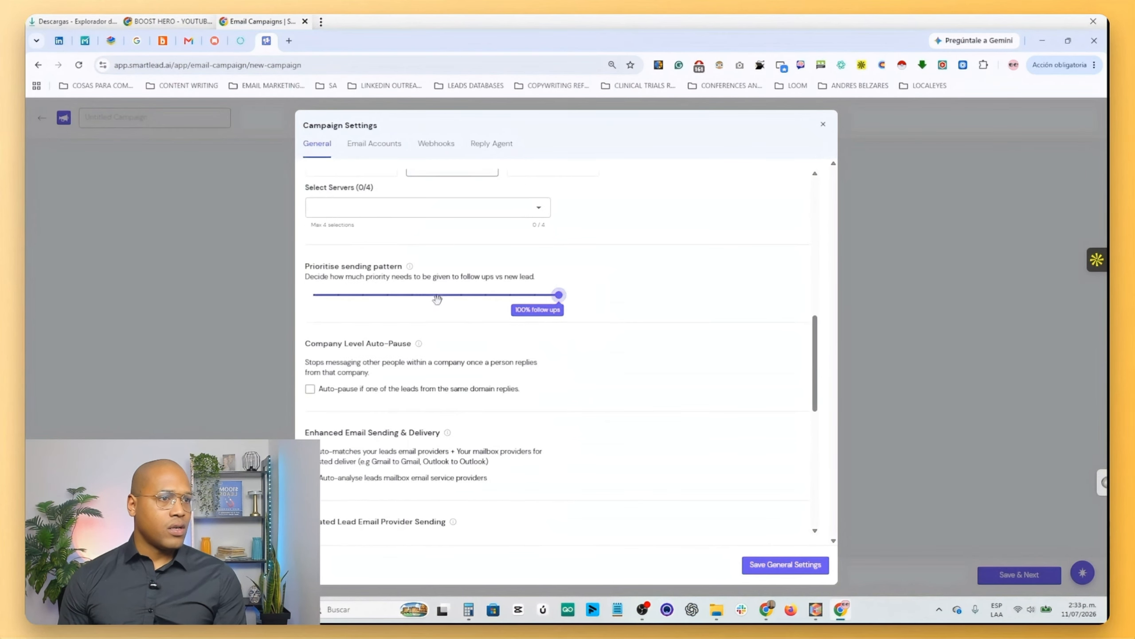
click(411, 297)
drag(411, 295, 437, 307)
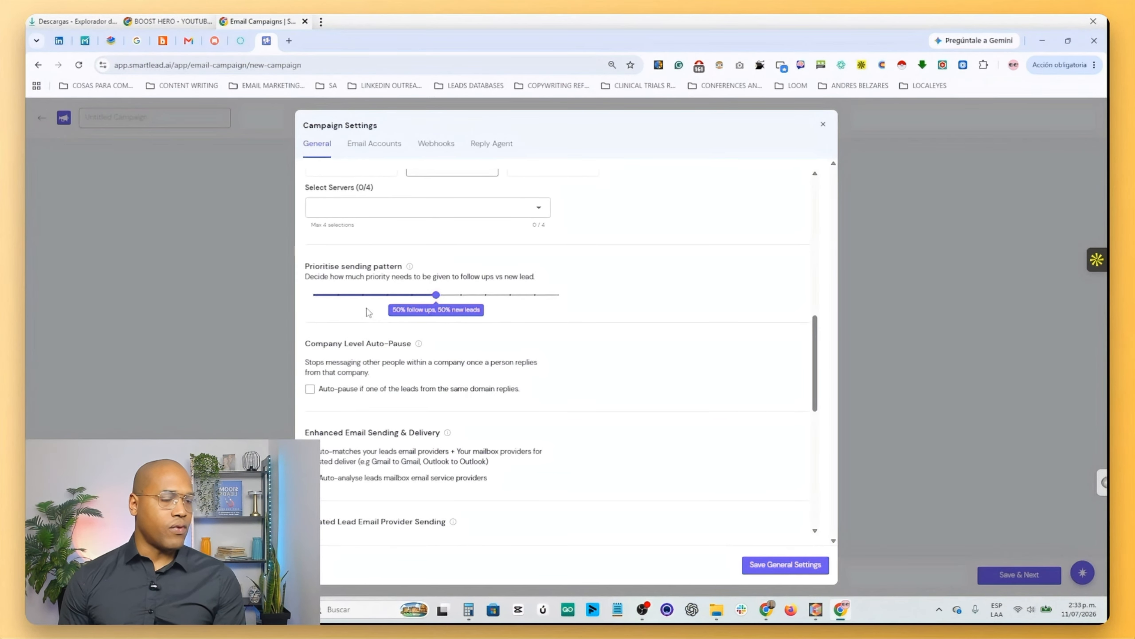
- Enable Smartlead's AI reply categorisation with Do Not Contact, Information Request, Out Of Office, Interested, Meeting Request and Not Interested
scroll(367, 312, down, 3)
scroll(321, 313, down, 6)
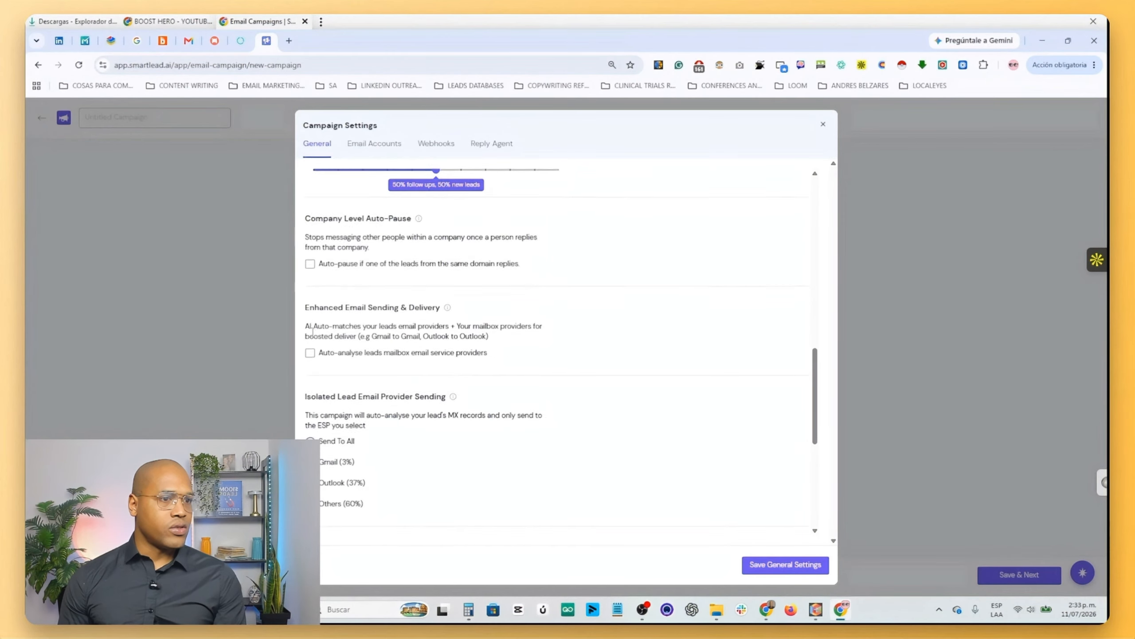
click(378, 385)
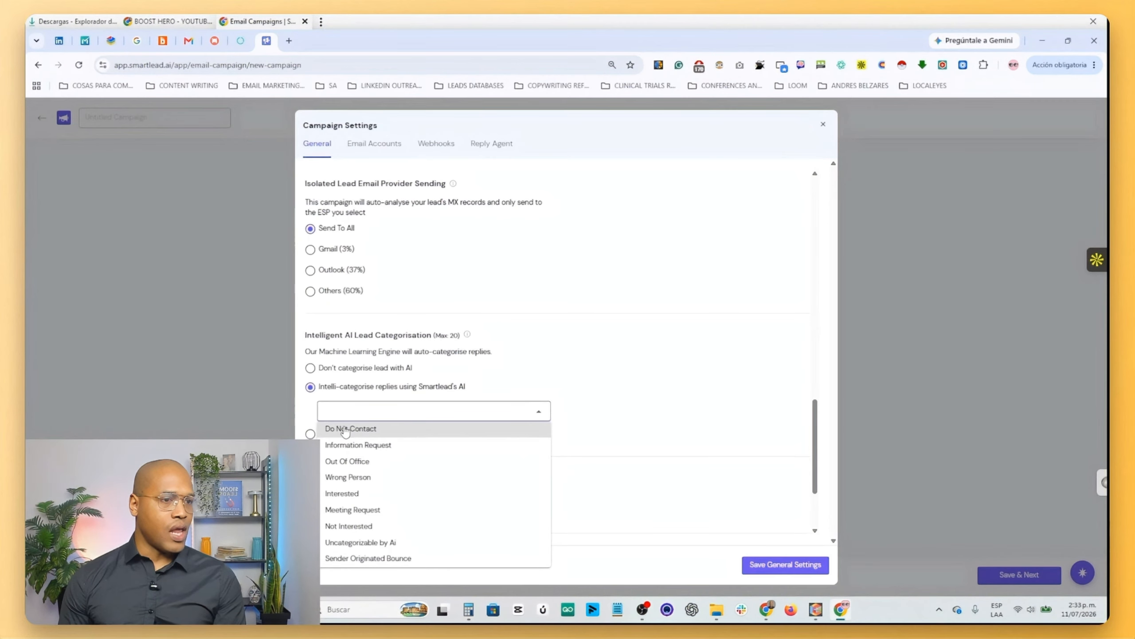
click(375, 433)
click(373, 446)
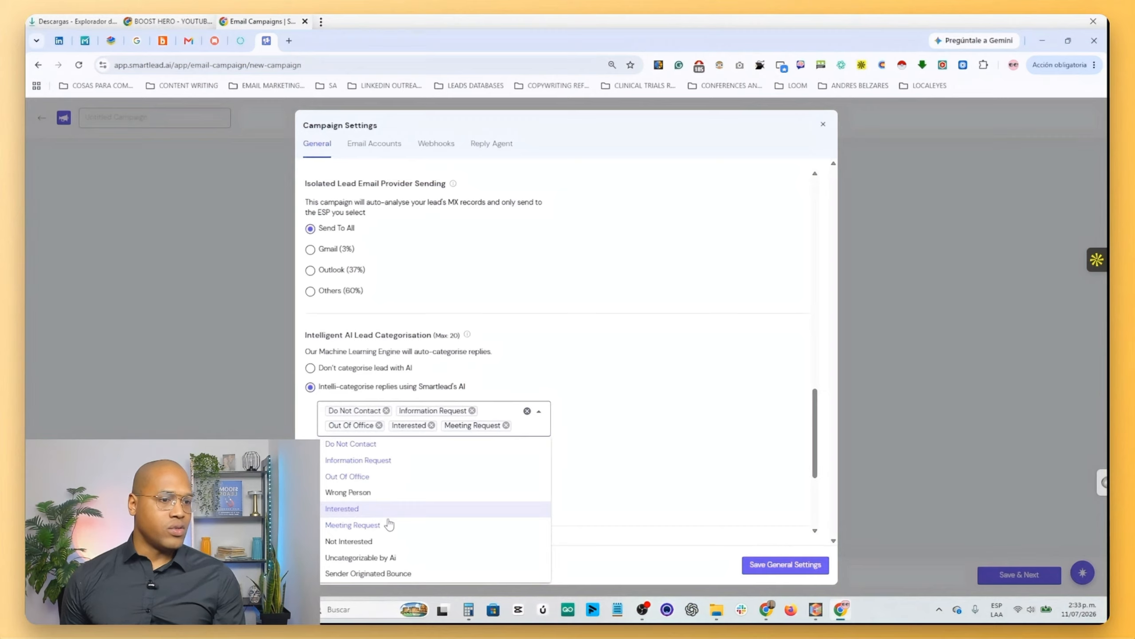
click(449, 522)
click(461, 530)
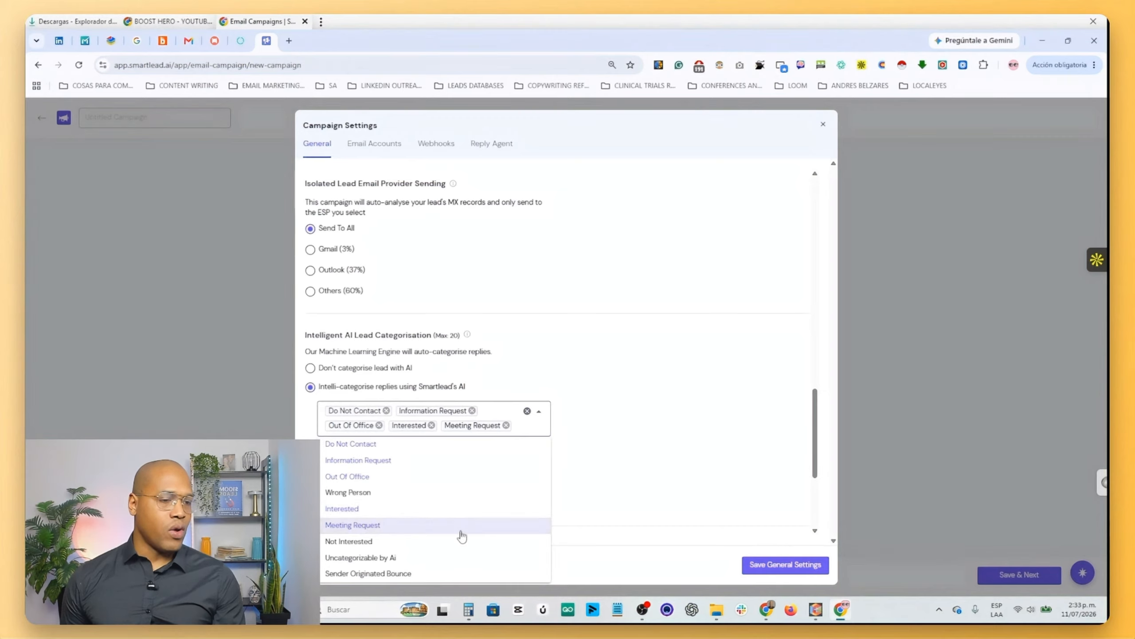
click(364, 541)
click(418, 440)
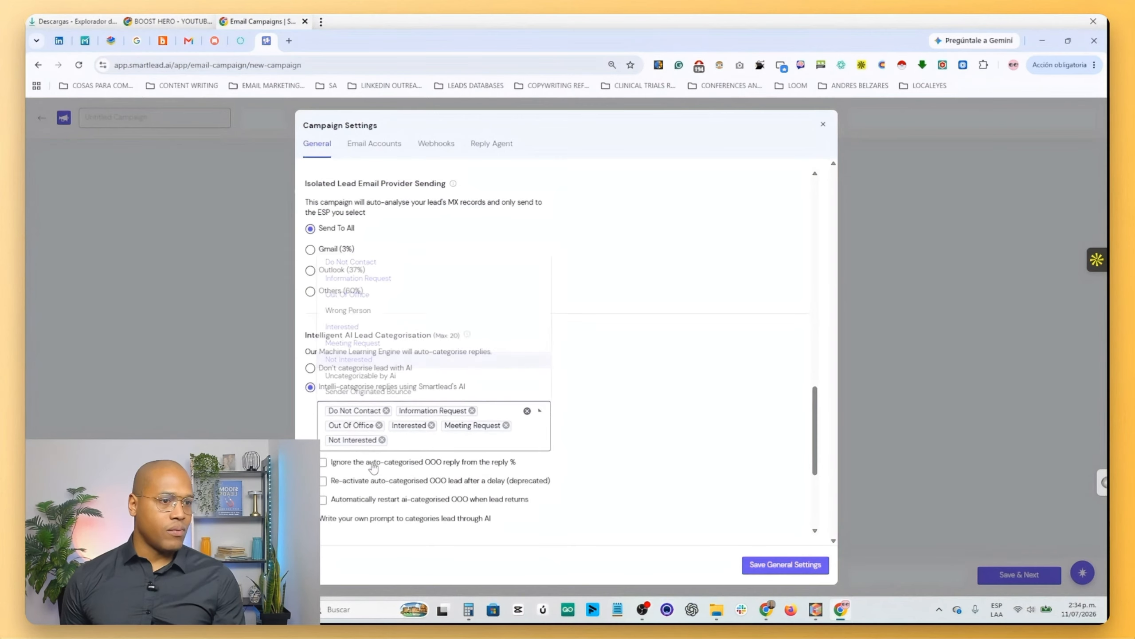
click(407, 442)
- Re-activate auto-categorised out-of-office leads after a delay of 7 days, with automatic restart on lead return turned off
click(366, 504)
scroll(362, 447, down, 3)
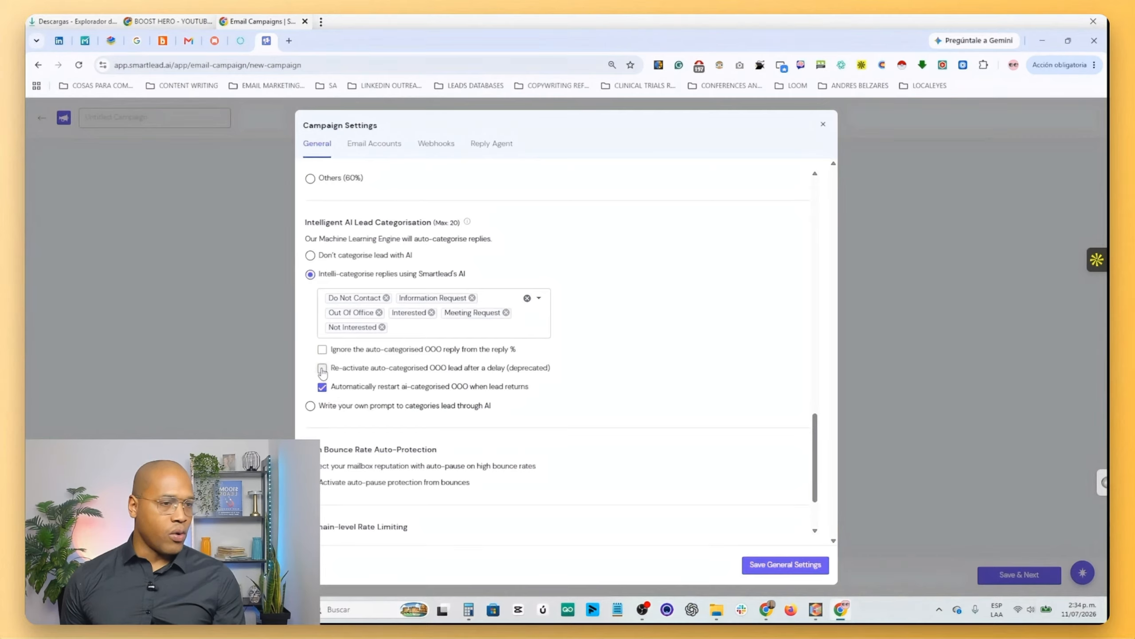
click(322, 369)
click(362, 388)
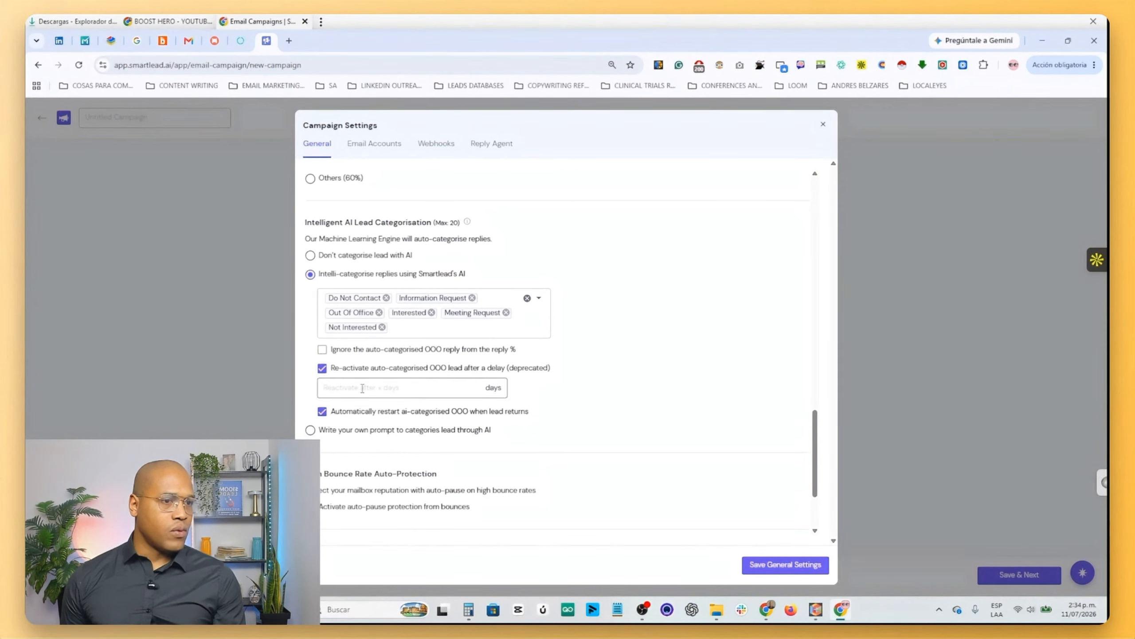
text(7)
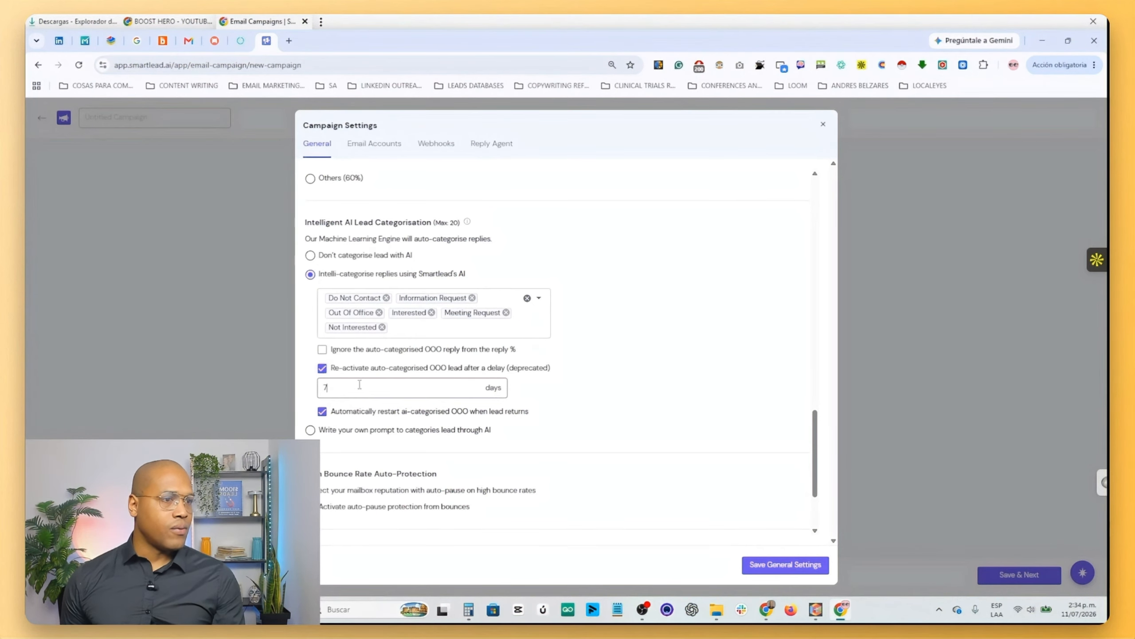
scroll(309, 356, down, 3)
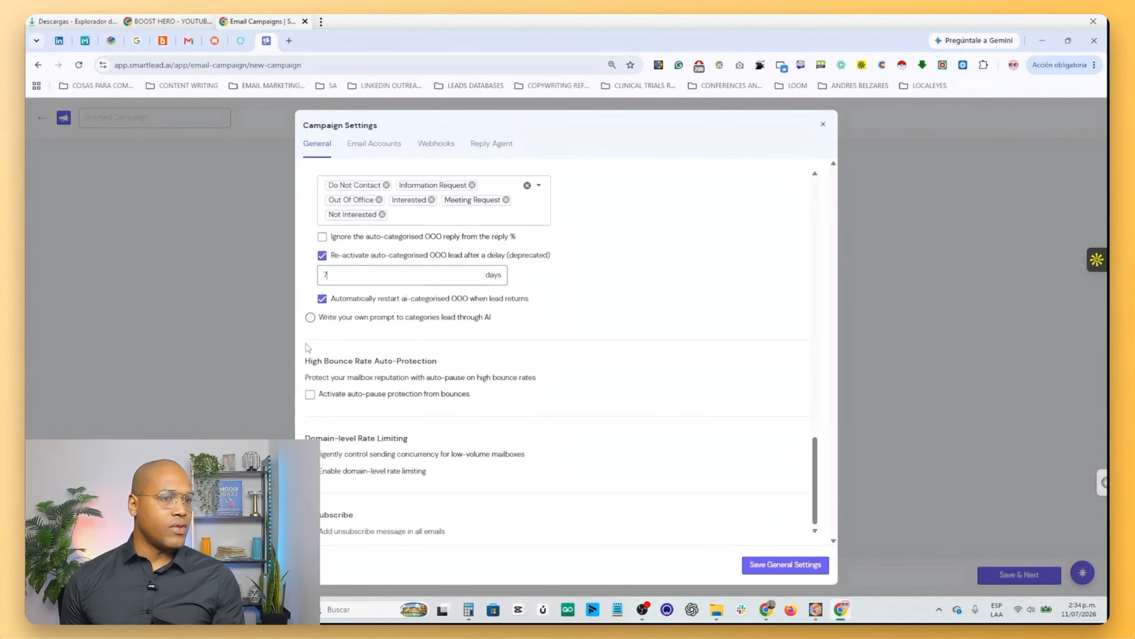
click(321, 298)
scroll(394, 330, down, 1)
scroll(393, 330, up, 3)
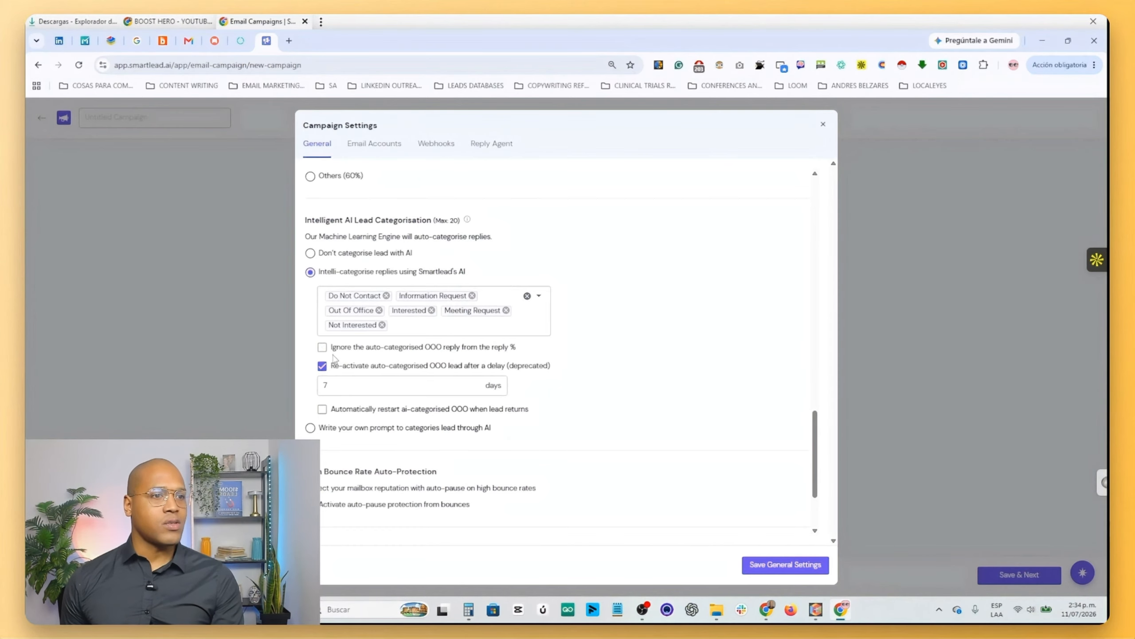
- Activate auto-pause protection from high bounce rates at 4% and save the general campaign settings
scroll(341, 358, down, 3)
click(310, 392)
click(364, 411)
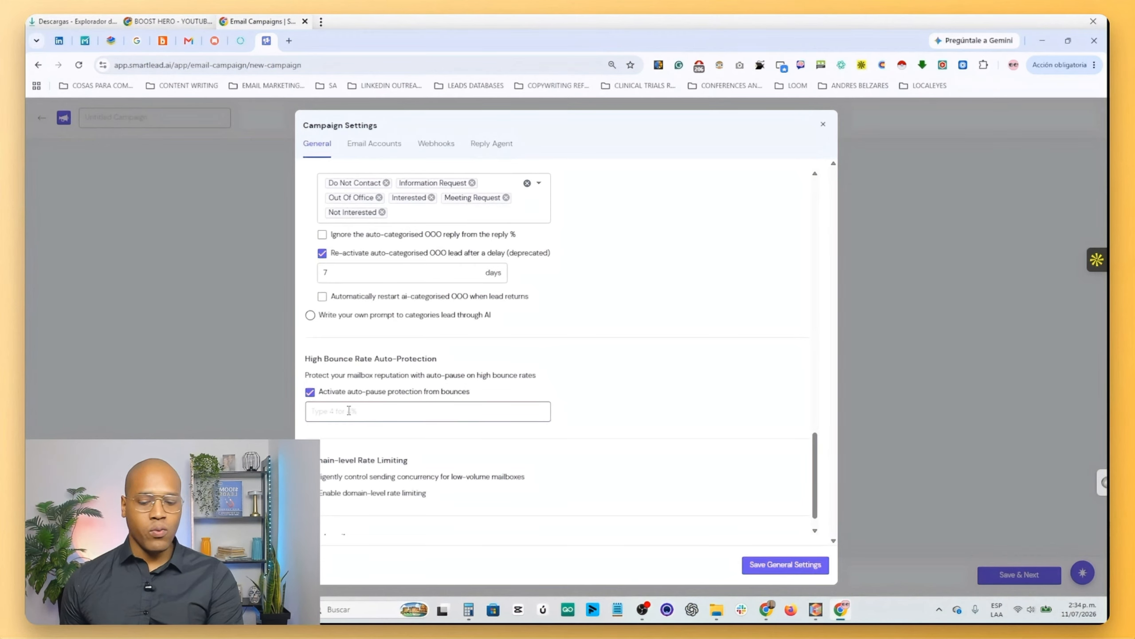
text(4)
scroll(388, 367, down, 1)
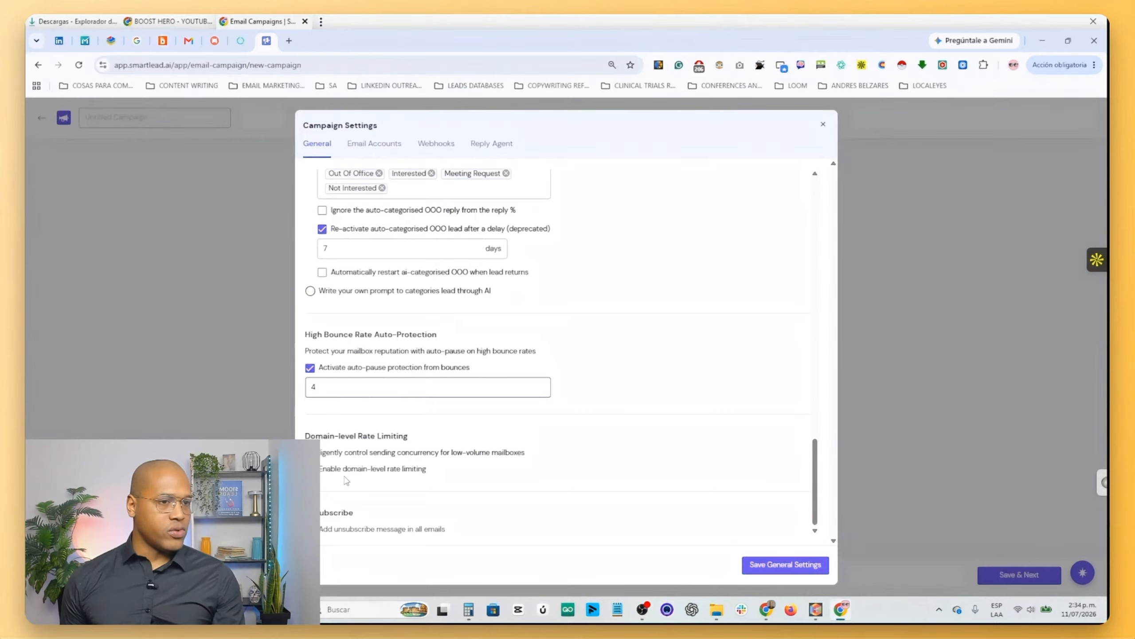
click(785, 565)
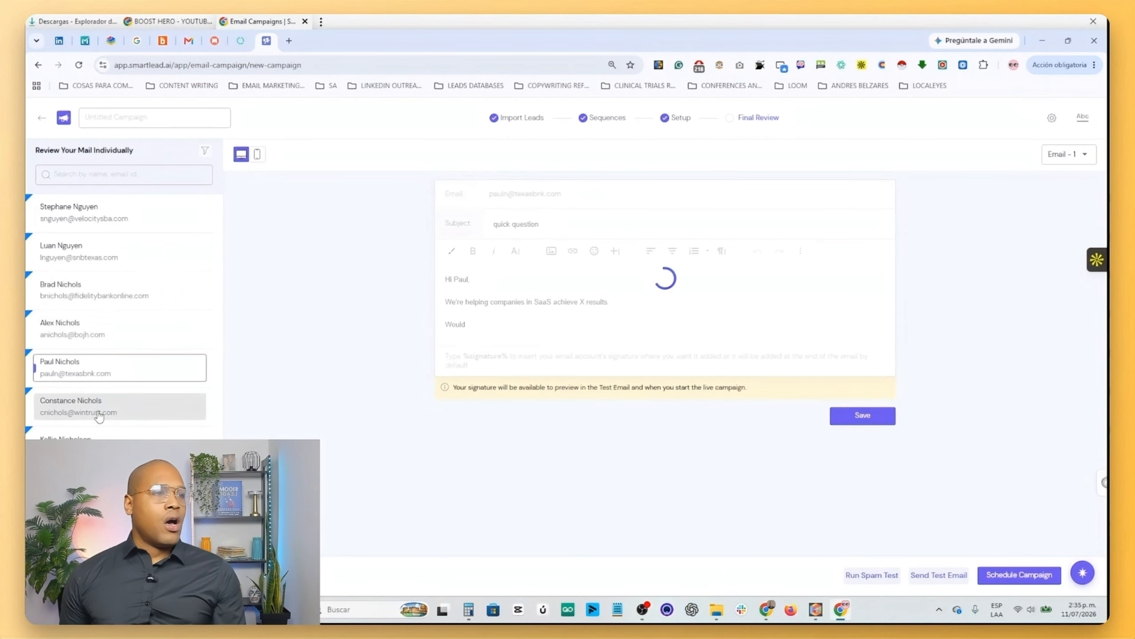
- Preview the personalized email of several individual leads in the final review
click(90, 408)
scroll(96, 421, down, 5)
click(94, 422)
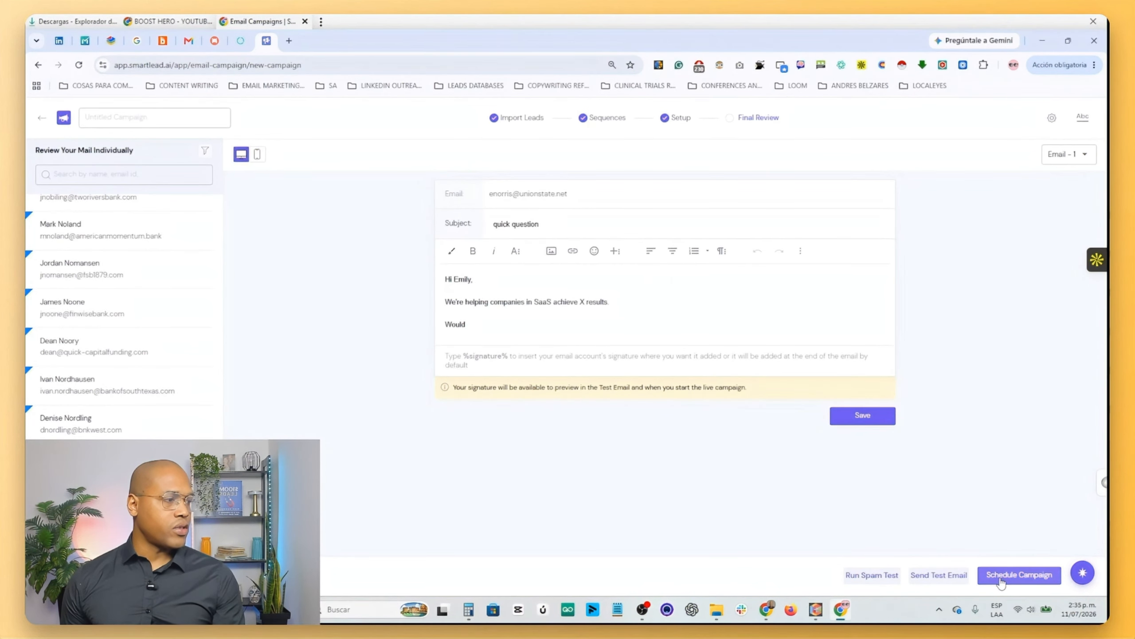
- Go back to the campaign setup, review the start date in the schedule settings, and save the schedule again
click(589, 126)
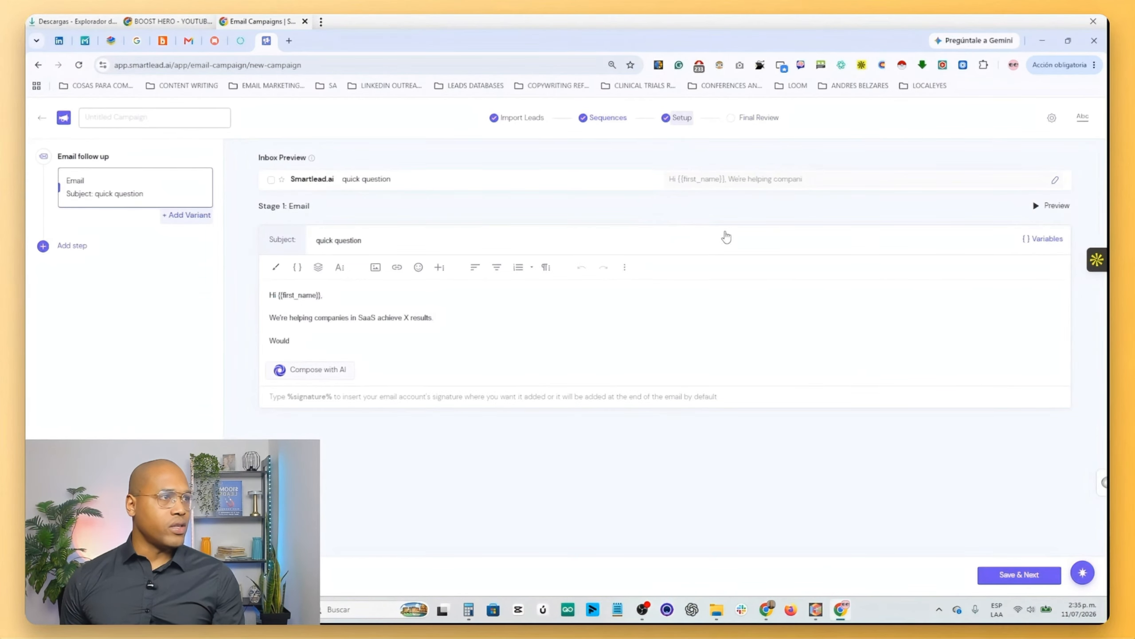
click(684, 239)
click(597, 431)
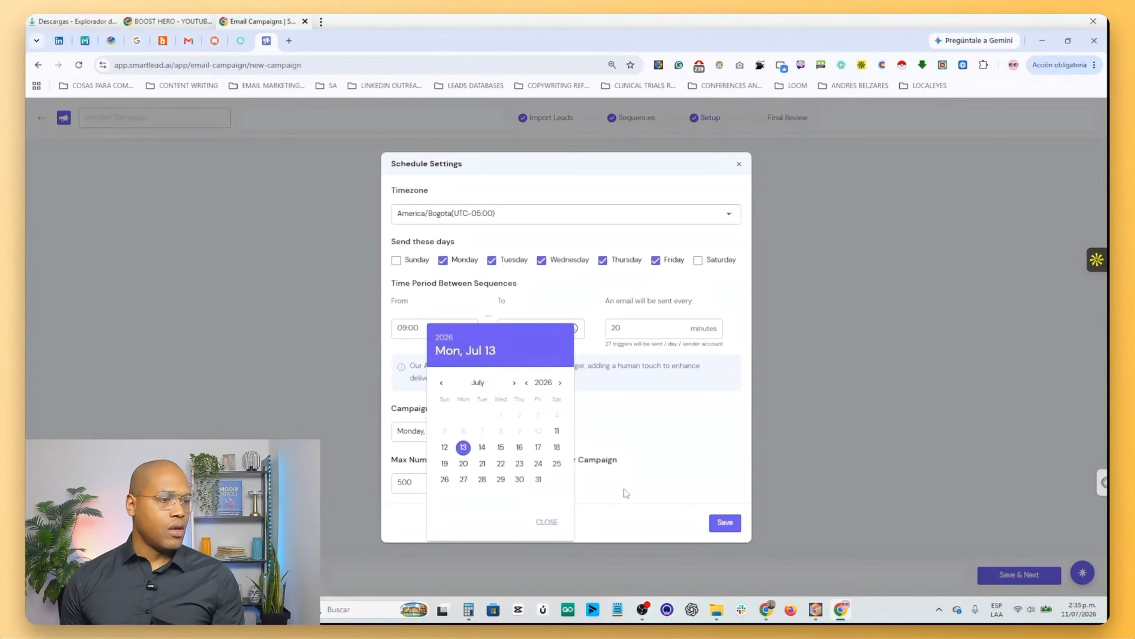
click(626, 493)
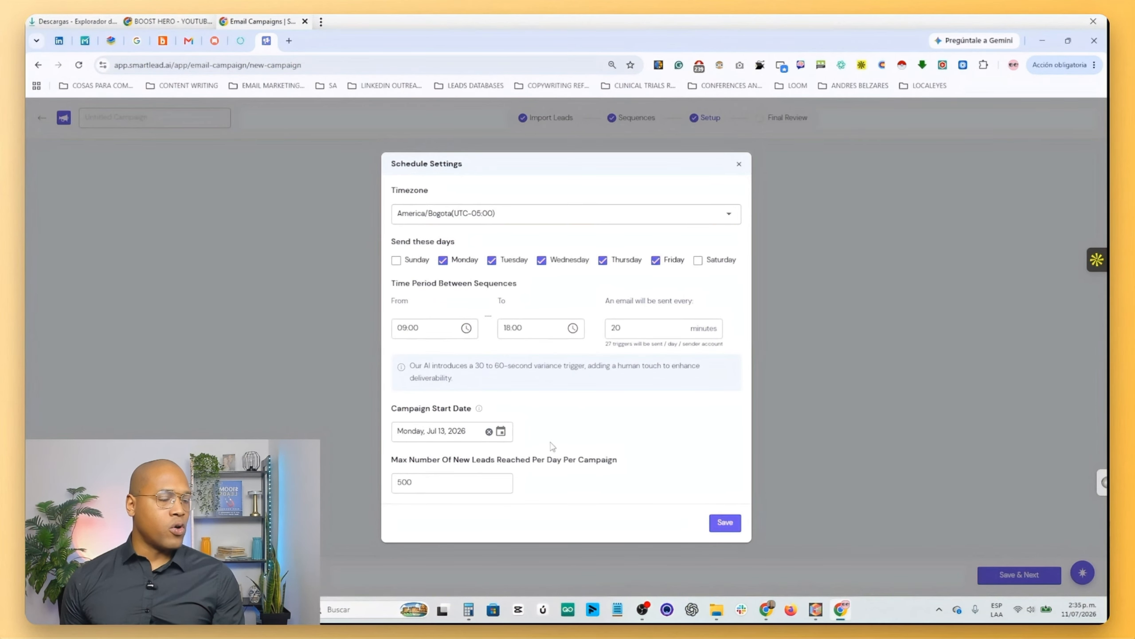
click(724, 522)
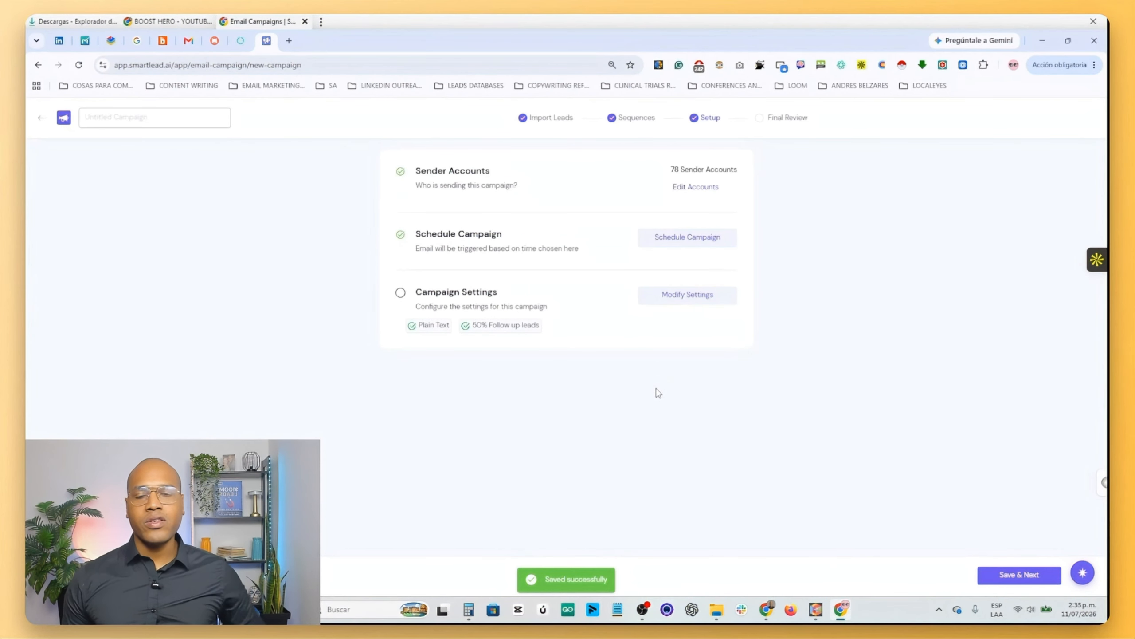